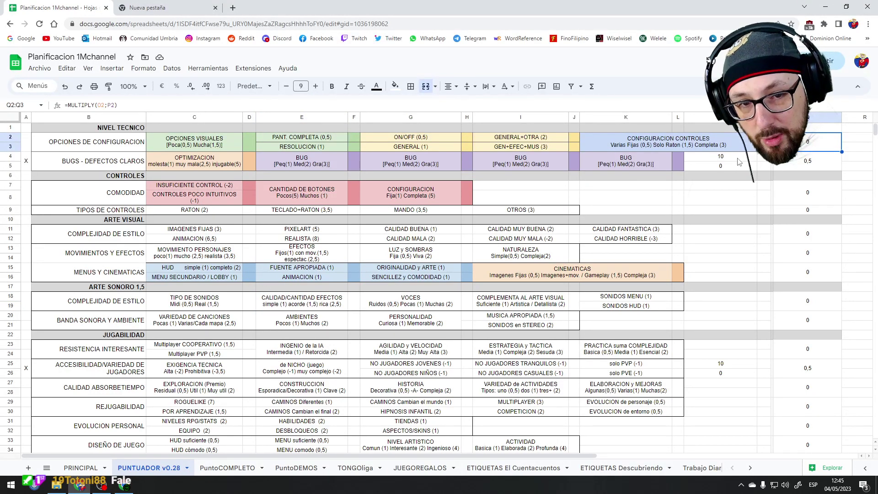
# - Go to the end of the scoring table and select gray row 44 below NOTA SEGUIDORES
pyautogui.scroll(-10, 718, 342)
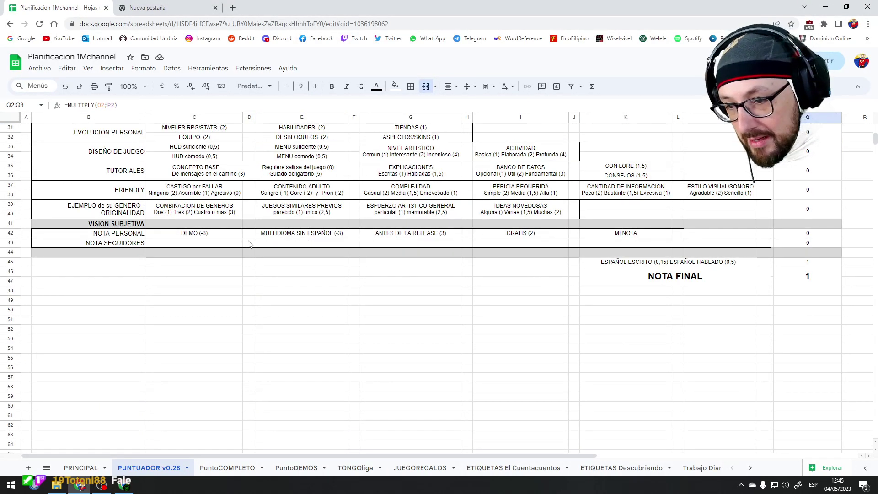
pyautogui.click(94, 252)
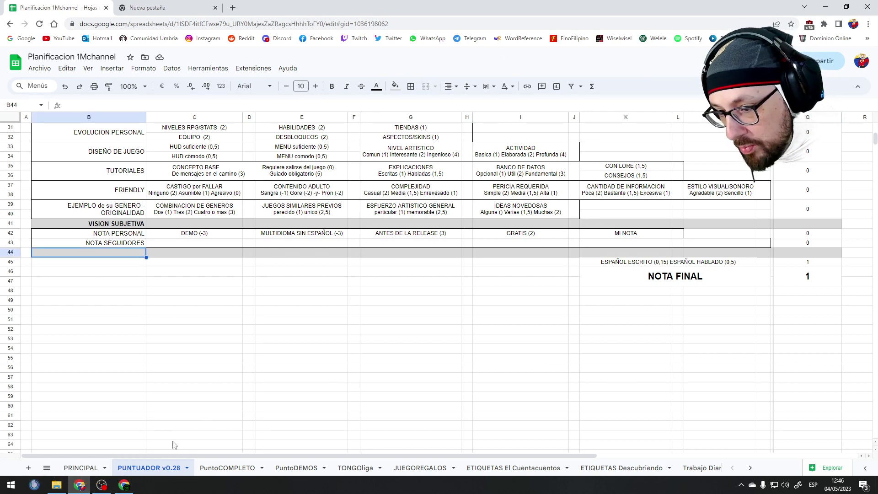
pyautogui.click(11, 252)
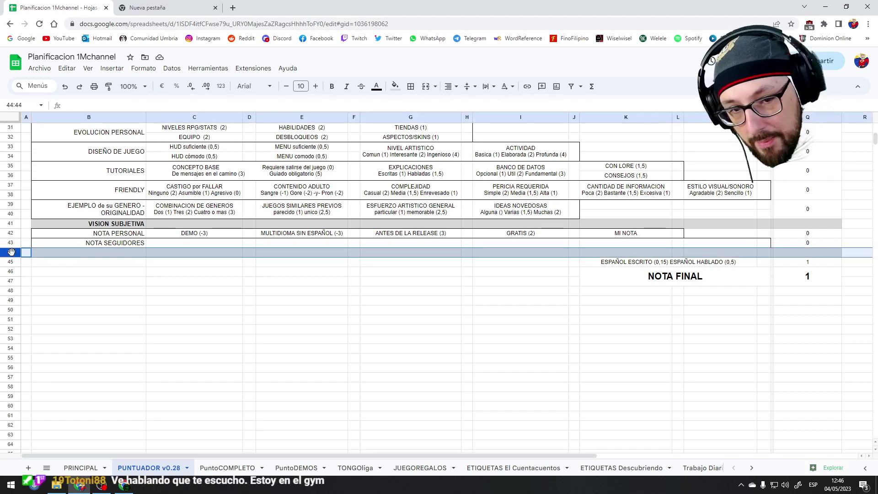
pyautogui.click(9, 262)
pyautogui.rightClick(10, 262)
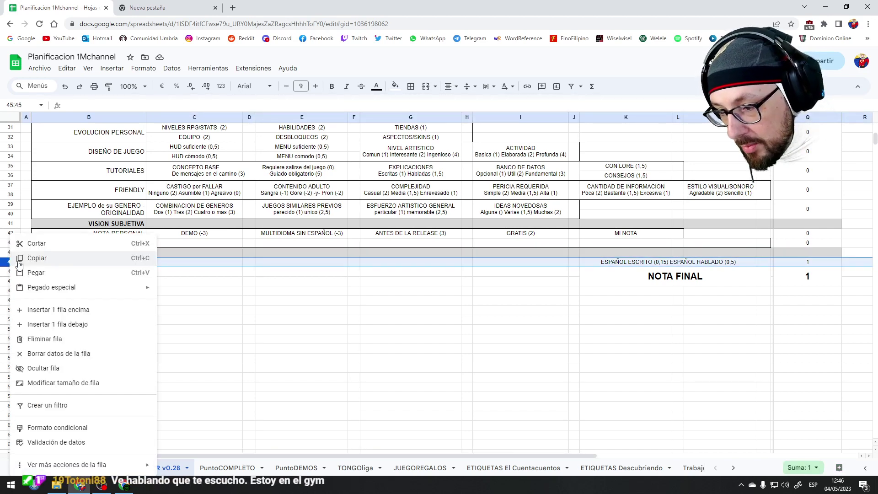
pyautogui.click(54, 310)
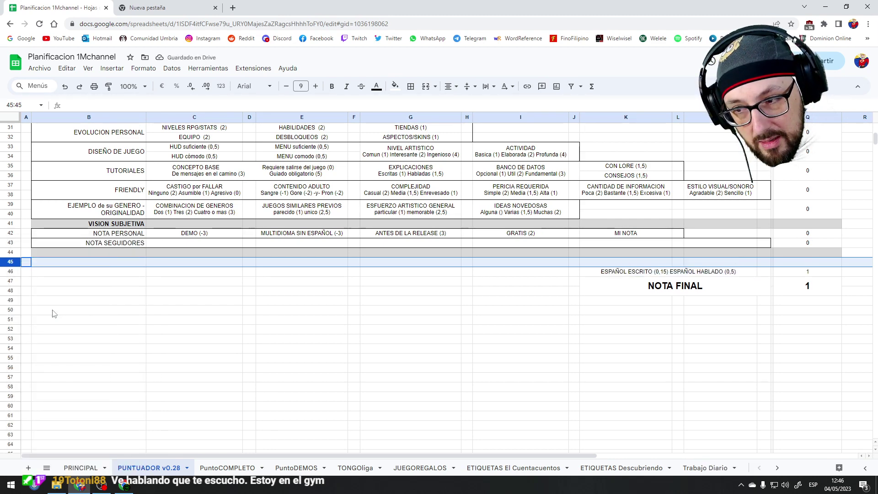
pyautogui.hotkey('ctrl', 'z')
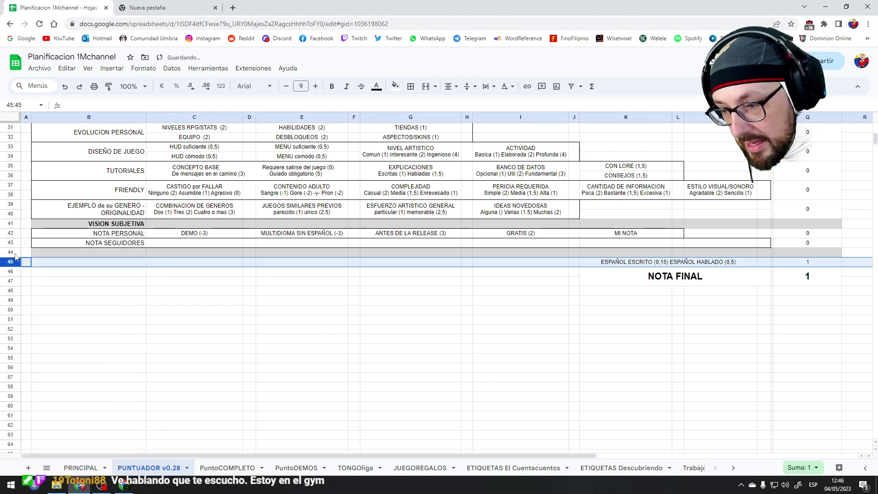
# - Insert two new rows above gray row 44, directly below NOTA SEGUIDORES
pyautogui.rightClick(16, 254)
pyautogui.click(54, 309)
pyautogui.rightClick(10, 253)
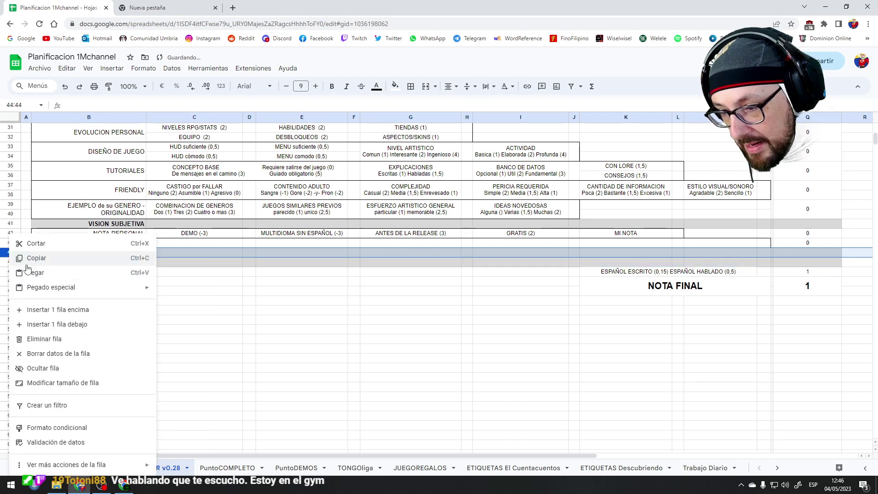
pyautogui.click(48, 314)
pyautogui.click(152, 282)
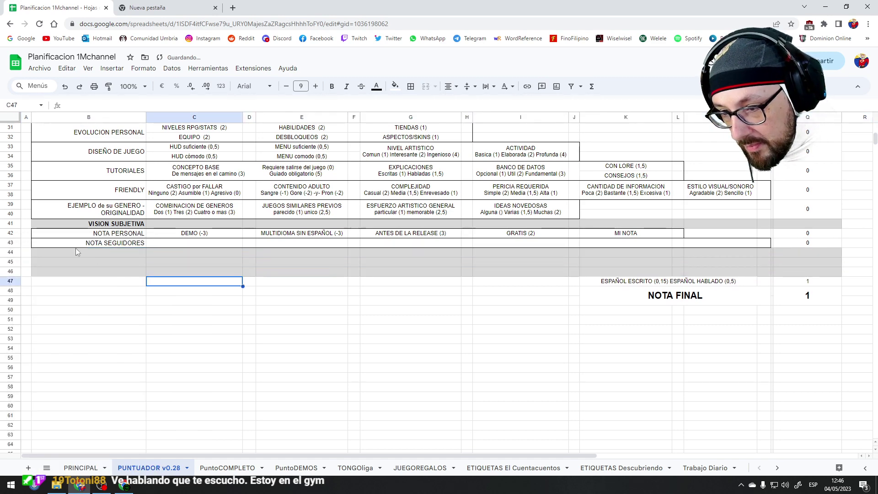
# - Clear the gray fill from B44:N45 by copying an empty unfilled cell below the table over that range
pyautogui.click(109, 292)
pyautogui.hotkey('ctrl', 'c')
pyautogui.click(129, 253)
pyautogui.keyDown('shift'); pyautogui.click(742, 257); pyautogui.keyUp('shift')
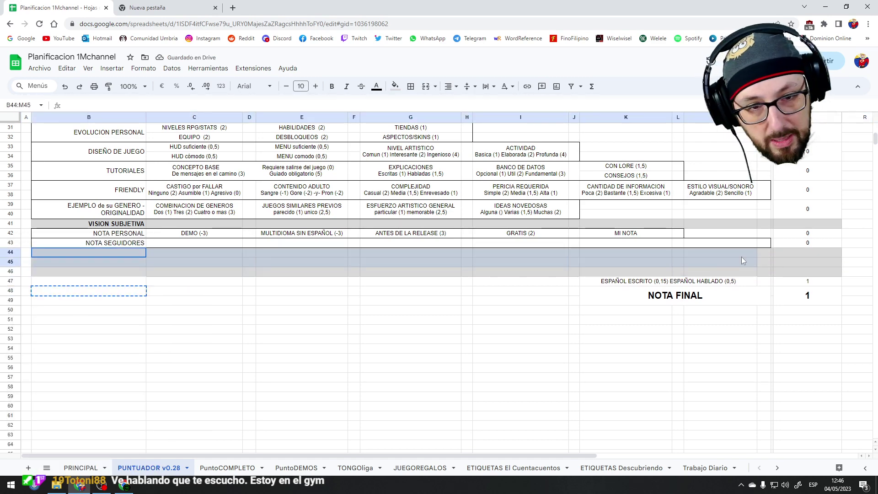
pyautogui.keyDown('shift'); pyautogui.click(767, 262); pyautogui.keyUp('shift')
pyautogui.hotkey('ctrl', 'v')
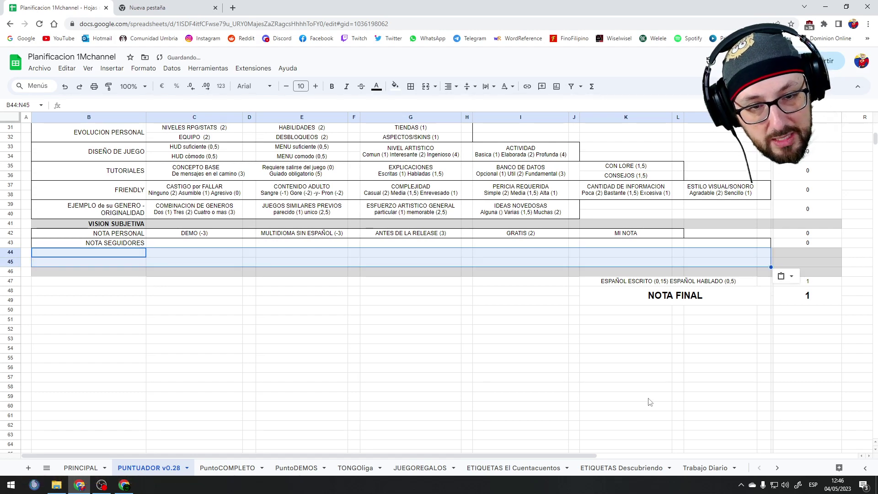
# - Copy unfilled cell N44 over the adjoining cells of rows 44 and 45 to remove the gray up to column P
pyautogui.click(775, 253)
pyautogui.click(768, 253)
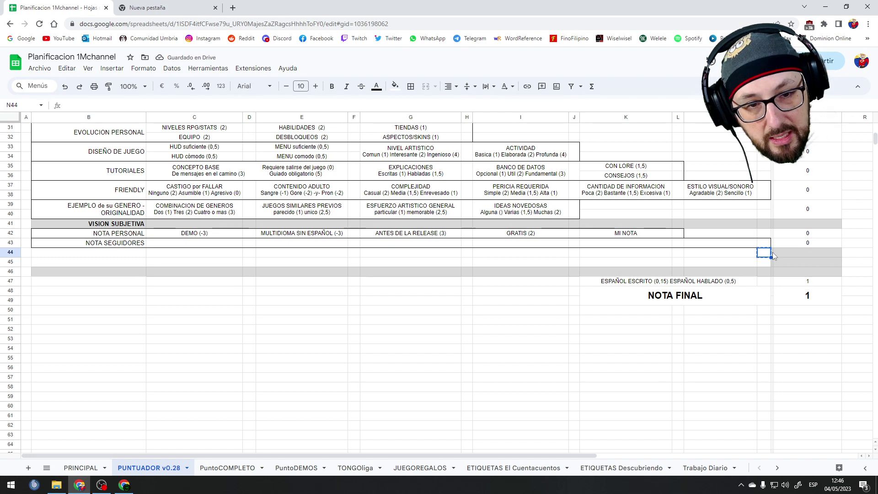
pyautogui.hotkey('ctrl', 'c')
pyautogui.press('Left')
pyautogui.keyDown('shift'); pyautogui.click(772, 263); pyautogui.keyUp('shift')
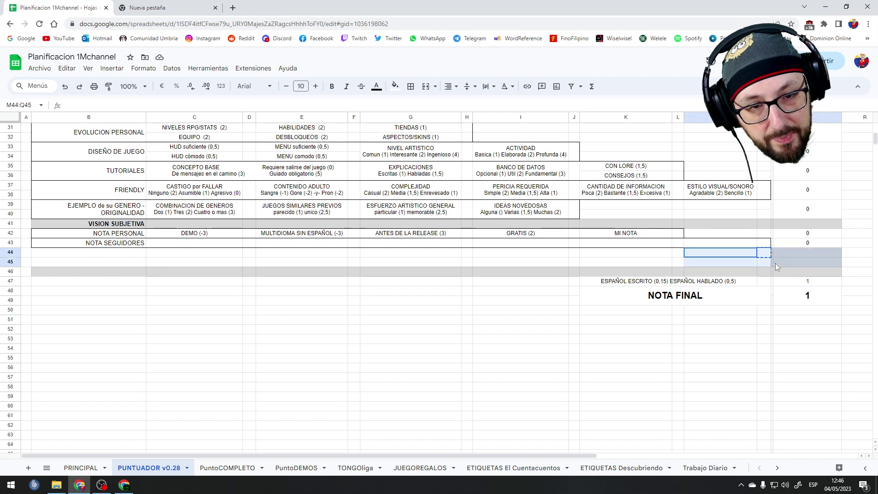
pyautogui.hotkey('ctrl', 'v')
pyautogui.click(731, 349)
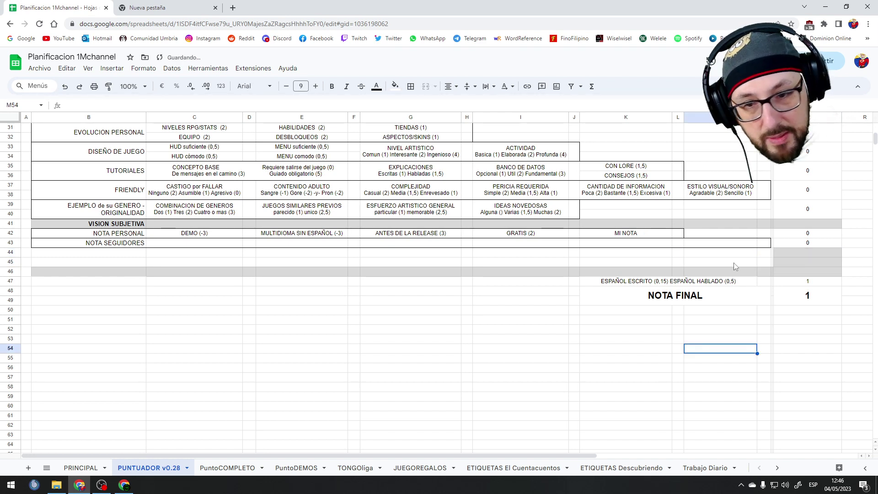
# - Clear the existing borders of B43:N45 and apply a single outer border around the enlarged NOTA SEGUIDORES block
pyautogui.click(128, 247)
pyautogui.keyDown('shift'); pyautogui.click(822, 260); pyautogui.keyUp('shift')
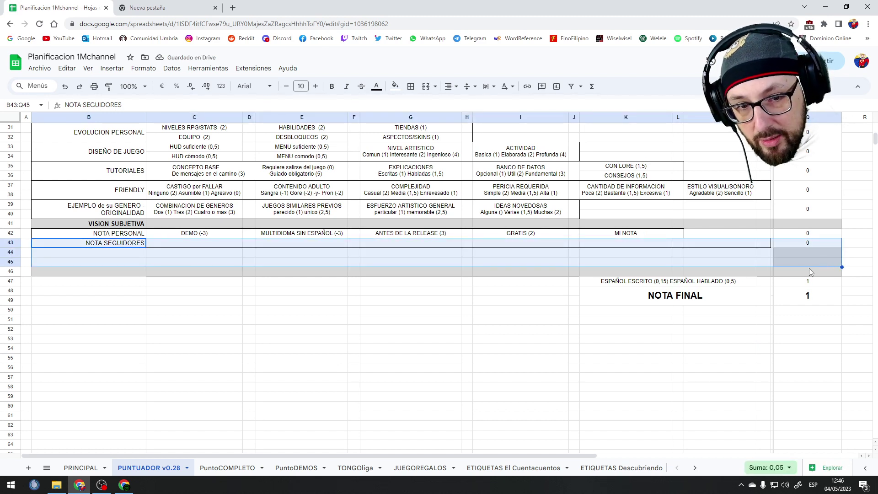
pyautogui.click(762, 265)
pyautogui.keyDown('shift'); pyautogui.click(106, 246); pyautogui.keyUp('shift')
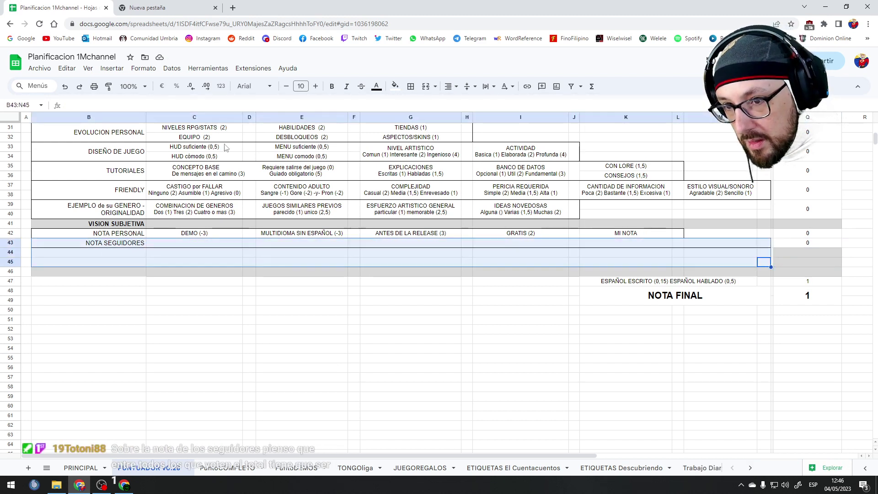
pyautogui.click(411, 86)
pyautogui.click(478, 106)
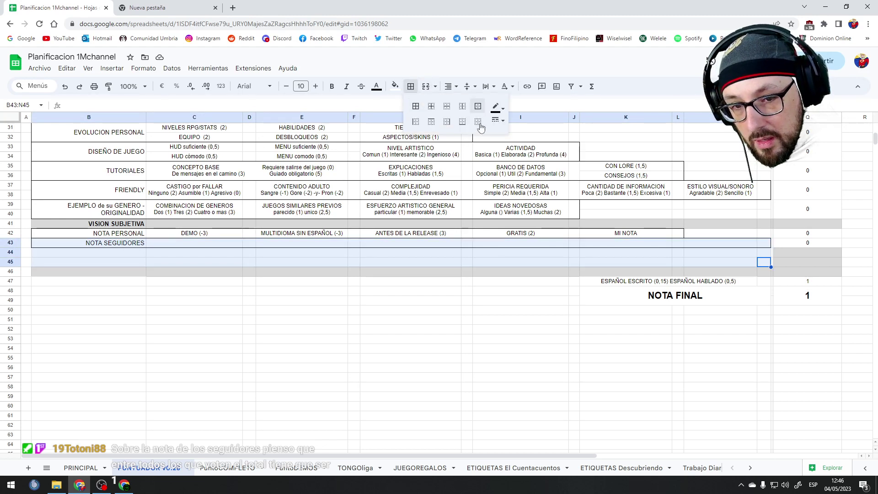
pyautogui.click(479, 123)
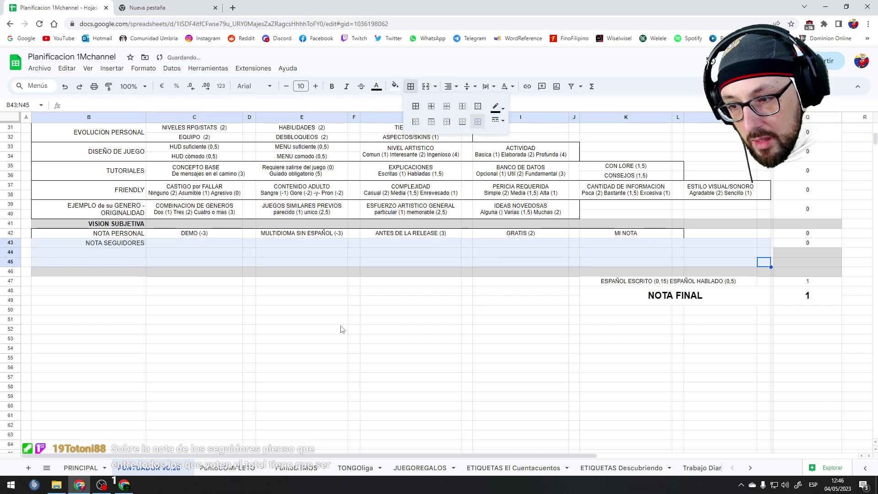
pyautogui.click(475, 107)
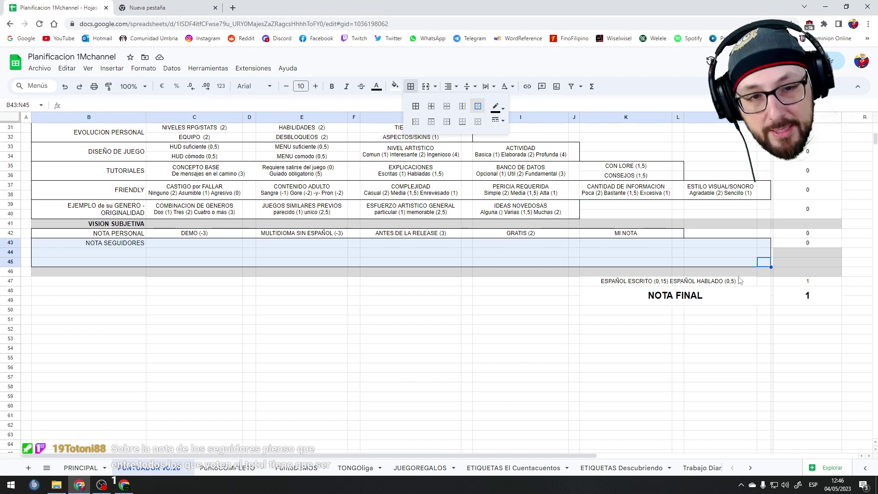
pyautogui.click(813, 251)
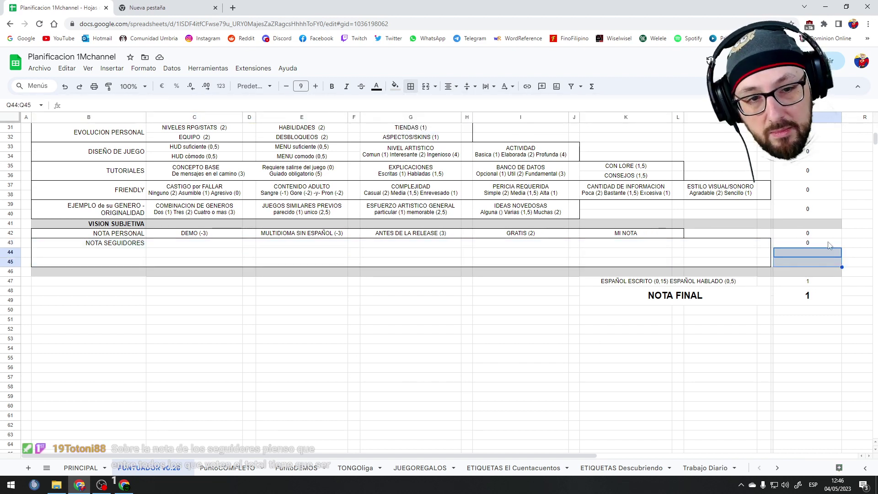
pyautogui.keyDown('shift'); pyautogui.click(817, 264); pyautogui.keyUp('shift')
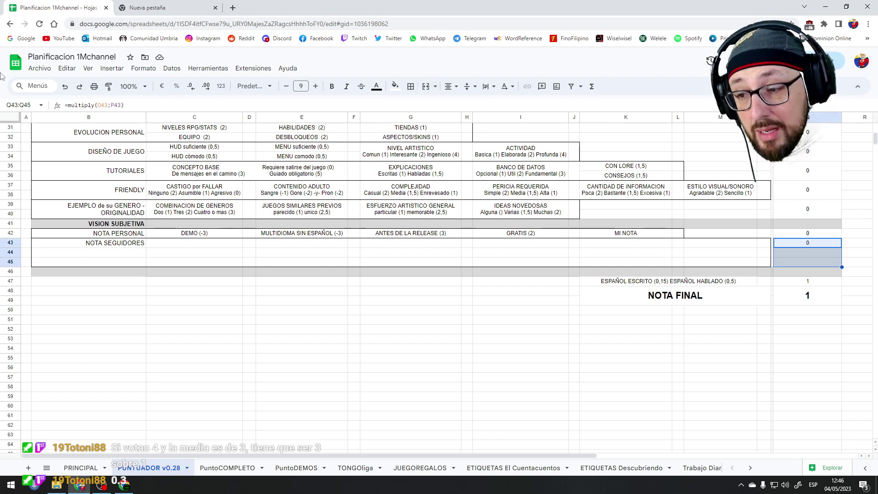
pyautogui.click(117, 224)
pyautogui.click(121, 235)
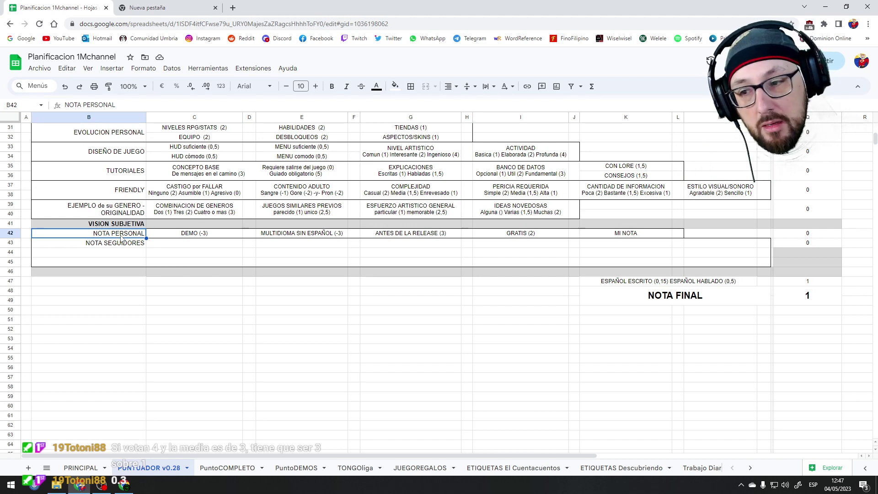
pyautogui.click(37, 225)
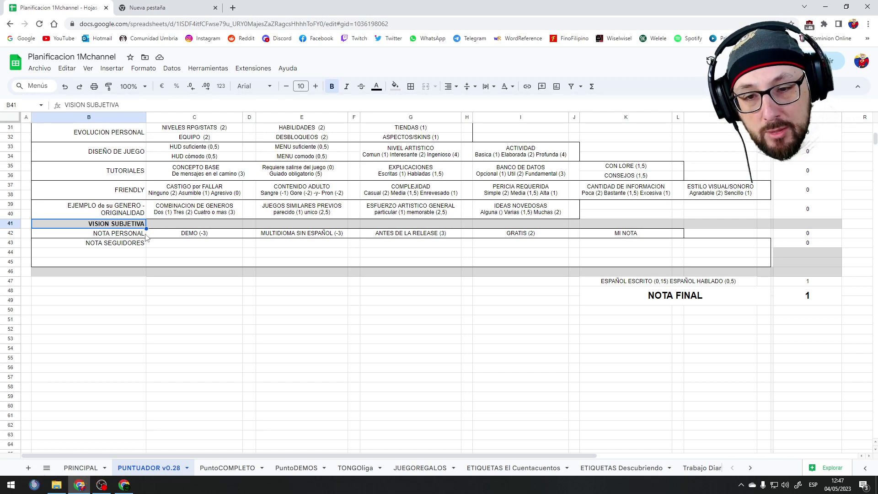
# - Merge B43:B45 into one NOTA SEGUIDORES label cell with right horizontal and middle vertical alignment
pyautogui.moveTo(144, 245); pyautogui.dragTo(133, 261)
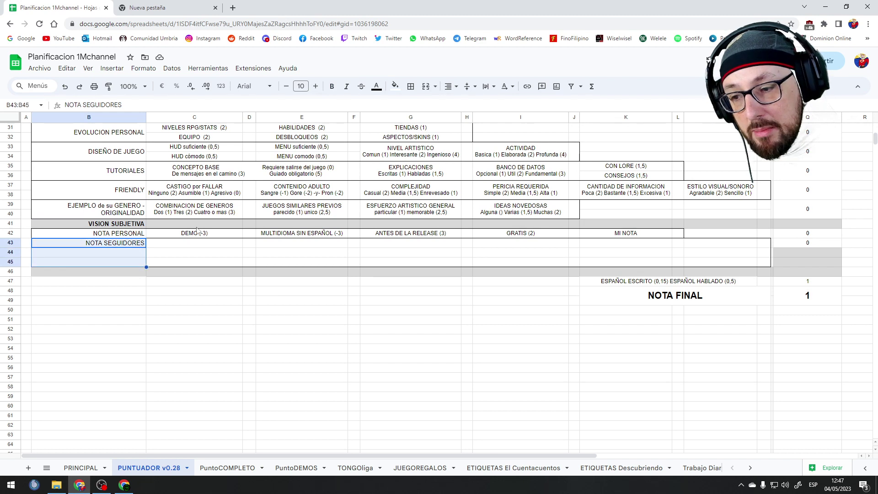
pyautogui.click(452, 86)
pyautogui.click(465, 103)
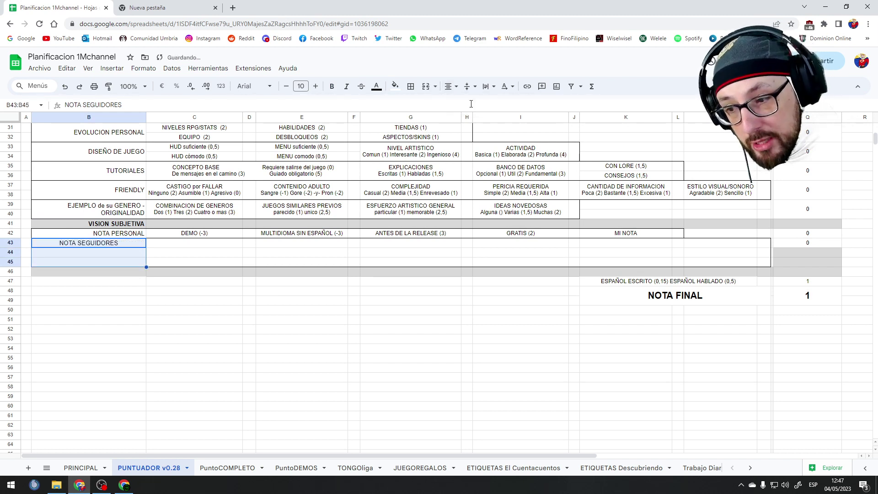
pyautogui.click(452, 86)
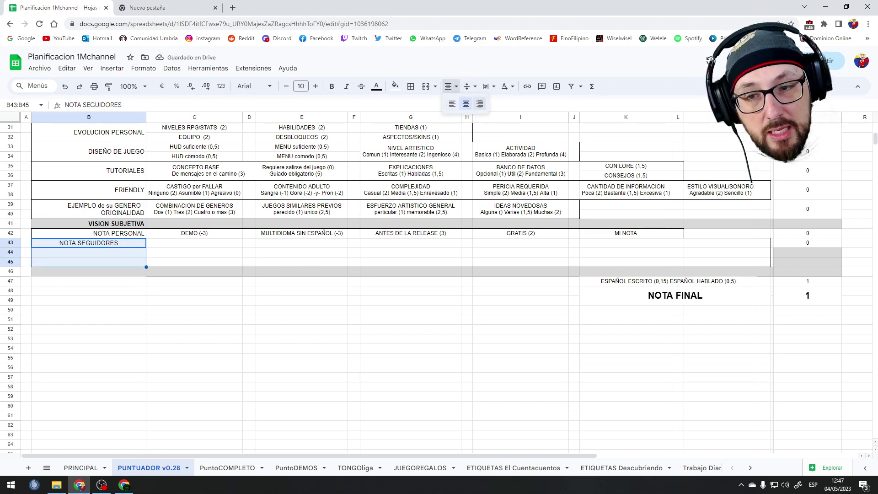
pyautogui.click(480, 104)
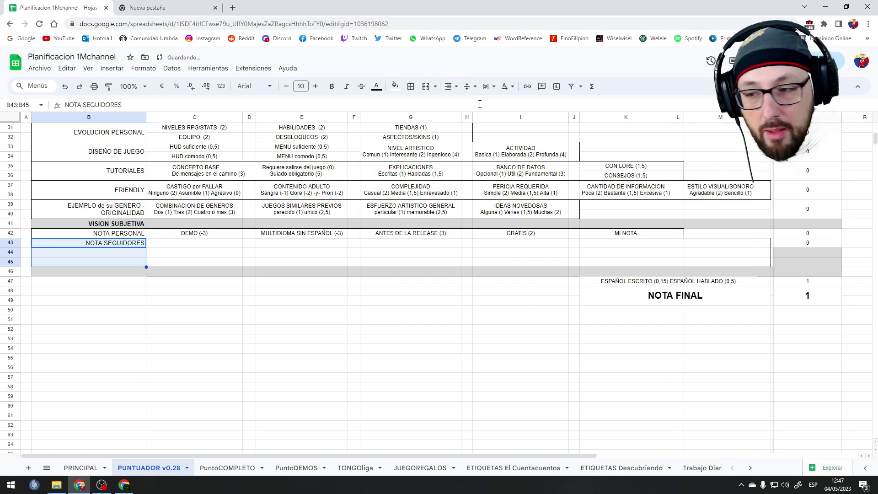
pyautogui.click(468, 86)
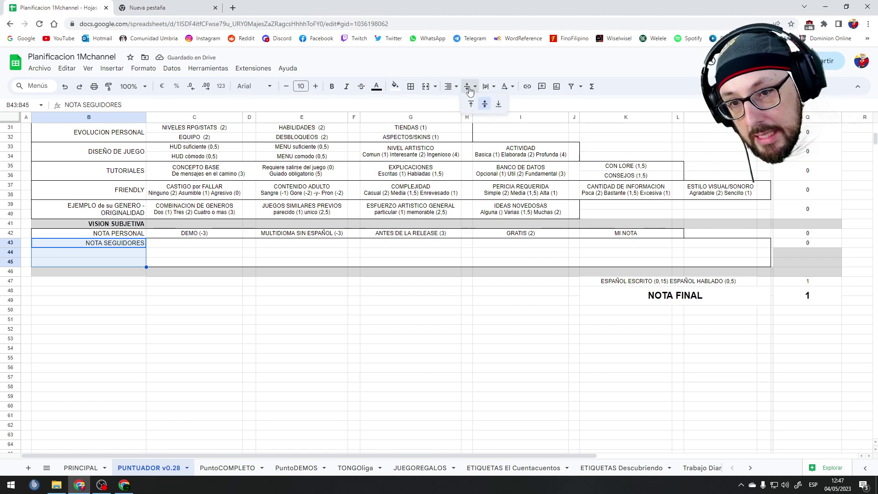
pyautogui.click(485, 105)
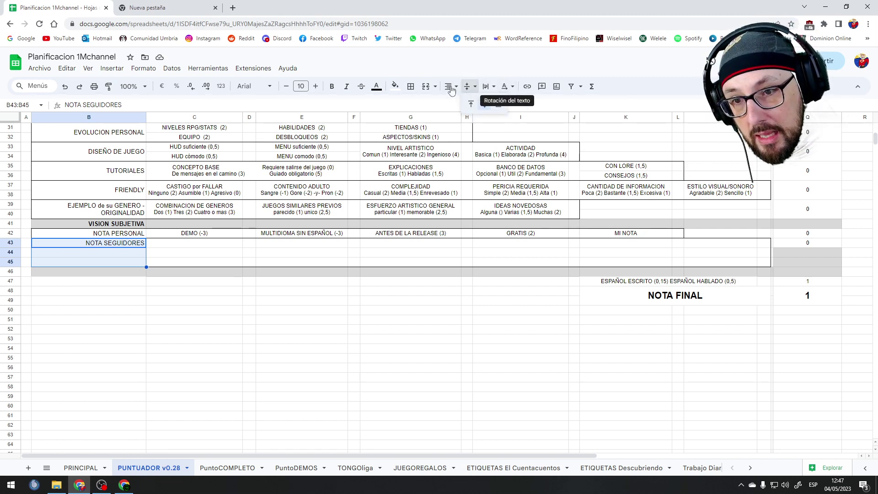
pyautogui.click(426, 87)
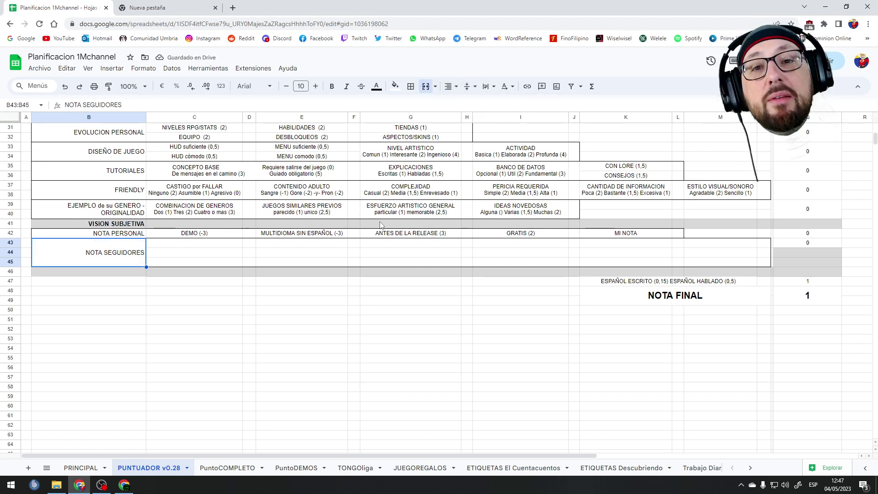
pyautogui.click(295, 344)
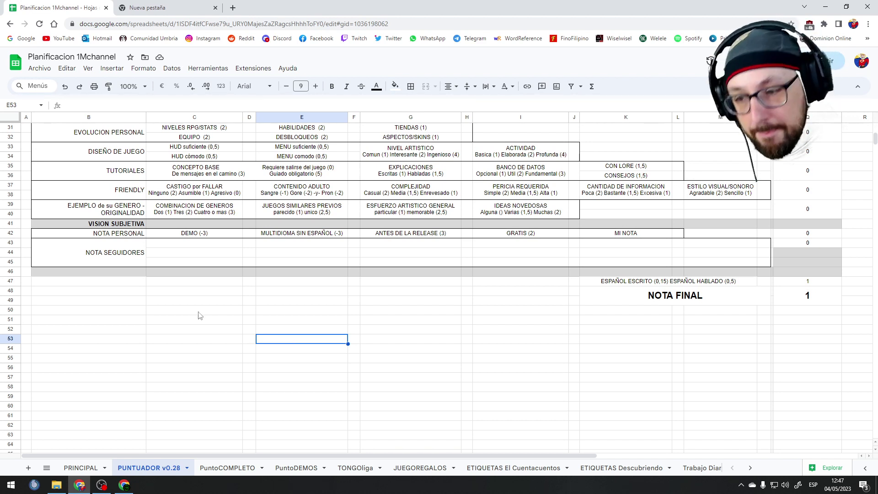
# - Merge score cells Q43:Q45 into one cell for the NOTA SEGUIDORES block
pyautogui.moveTo(809, 246); pyautogui.dragTo(807, 260)
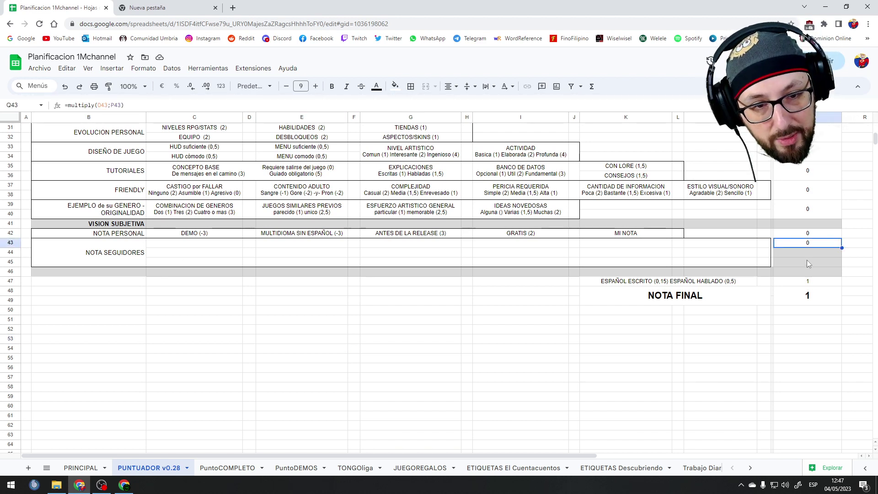
pyautogui.click(425, 86)
pyautogui.click(541, 400)
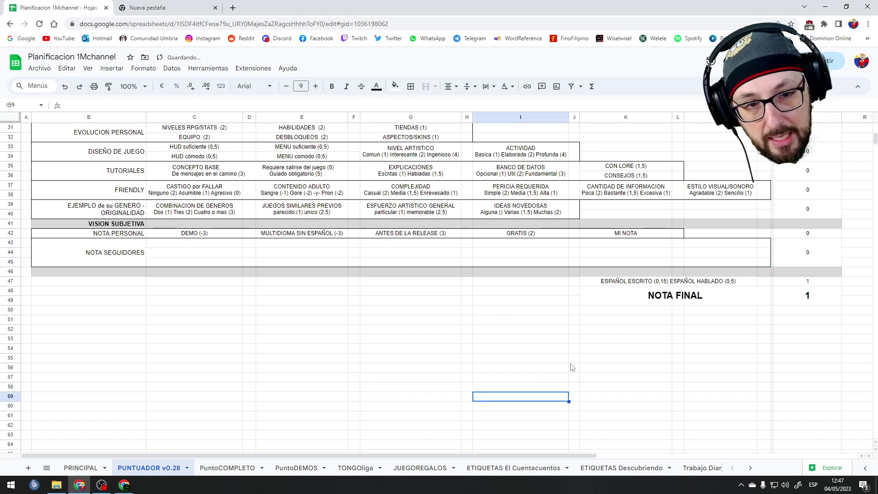
# - Inspect the NOTA SEGUIDORES score formulas in Q43 and O43, and widen the narrow columns O and P
pyautogui.click(813, 257)
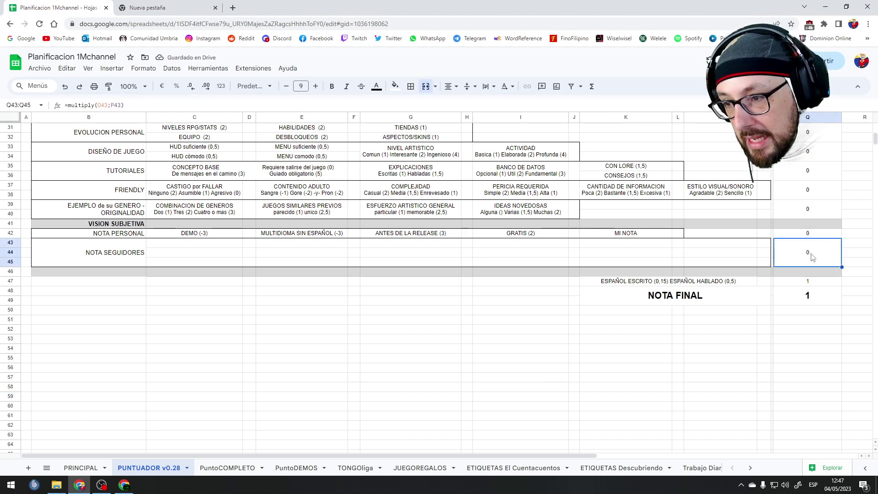
pyautogui.click(772, 243)
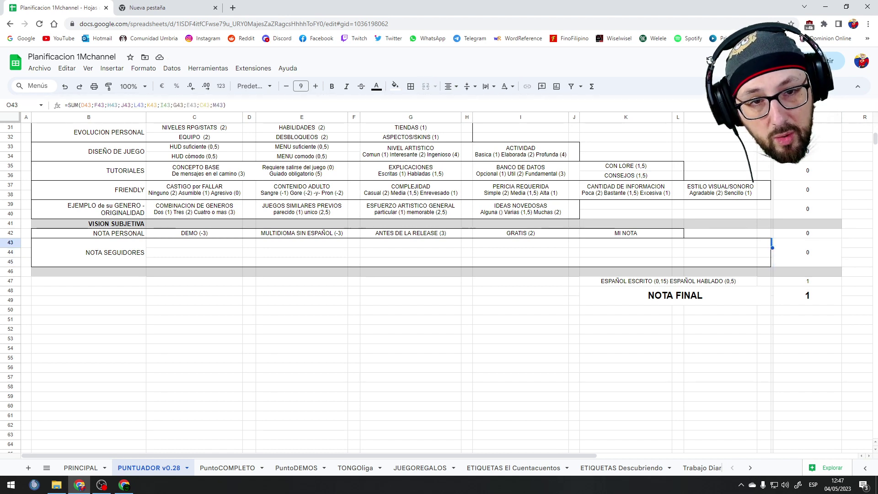
pyautogui.moveTo(774, 117); pyautogui.dragTo(793, 117)
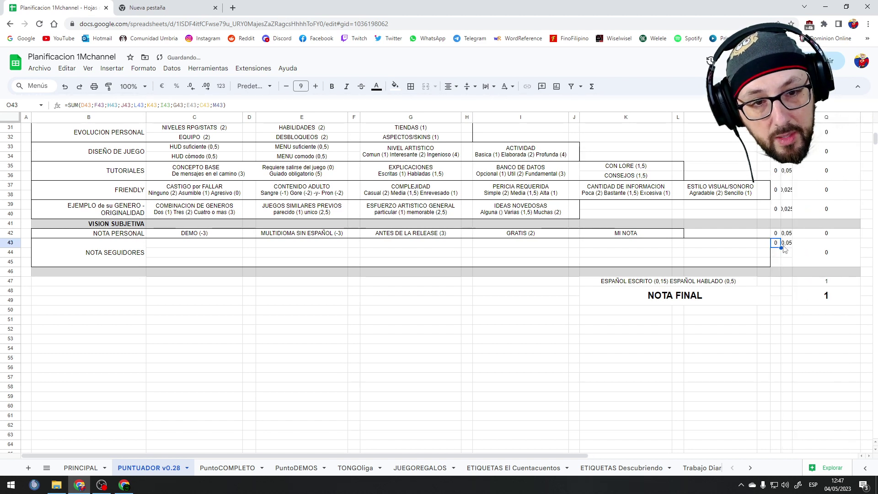
pyautogui.keyDown('shift'); pyautogui.click(784, 261); pyautogui.keyUp('shift')
pyautogui.click(777, 264)
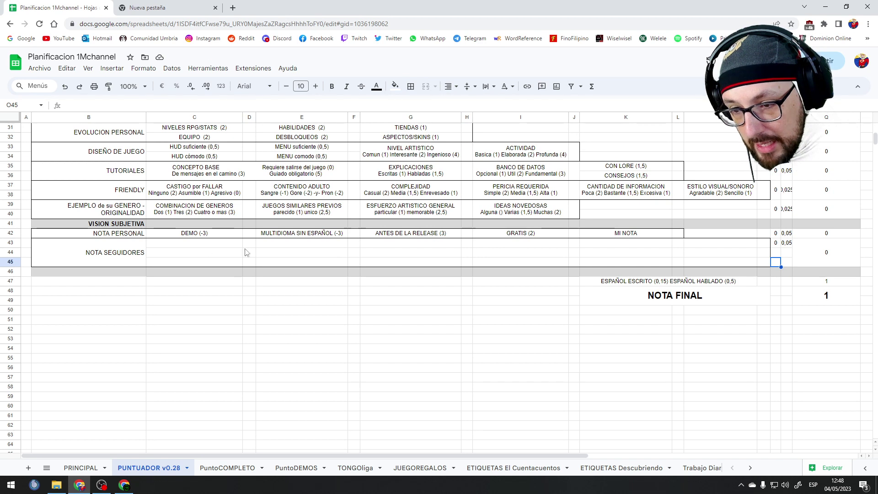
pyautogui.click(445, 260)
pyautogui.press('Tab')
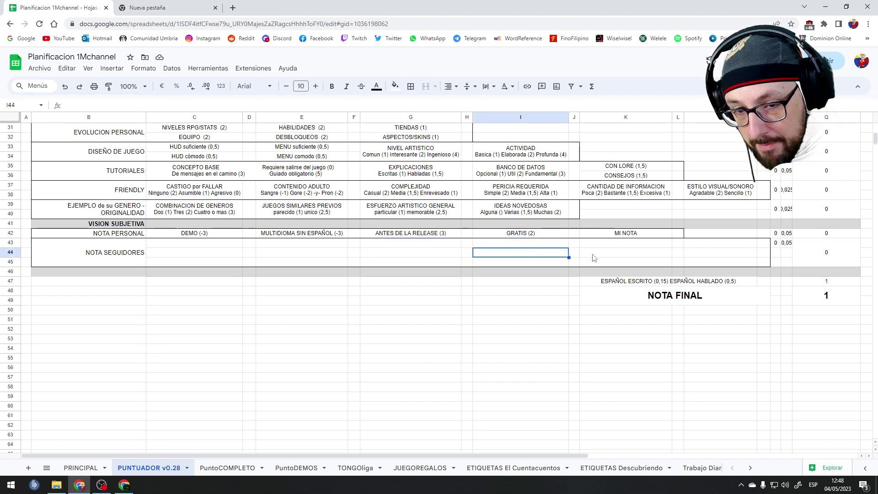
pyautogui.press('Tab')
pyautogui.click(730, 262)
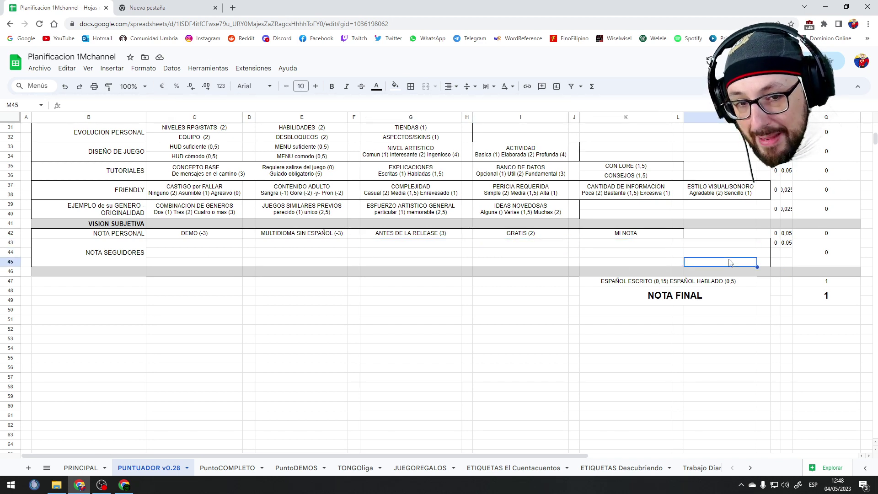
# - Search Google in the other browser tab for "excel formula media" to find the averaging function
pyautogui.click(162, 4)
pyautogui.click(179, 20)
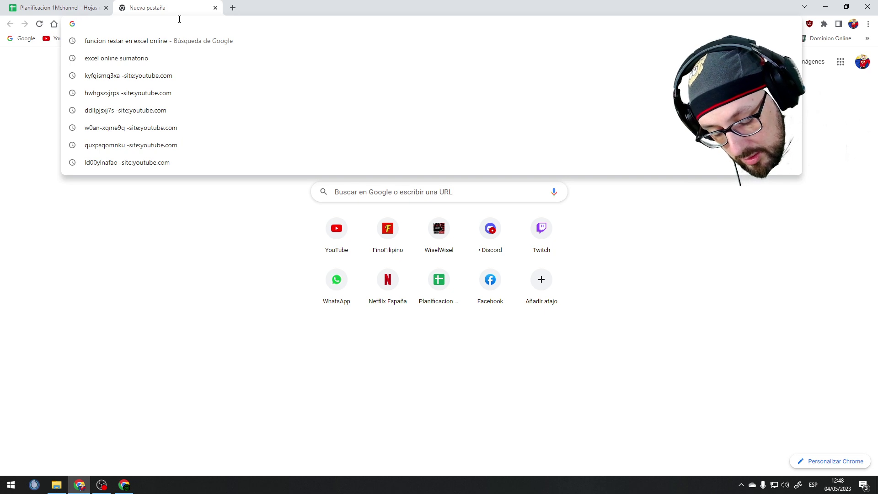
pyautogui.write('excel')
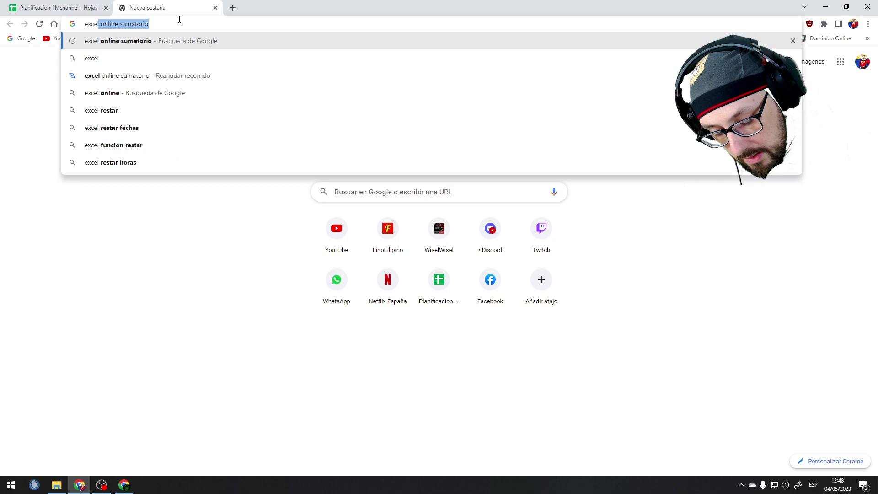
pyautogui.write(' formula media')
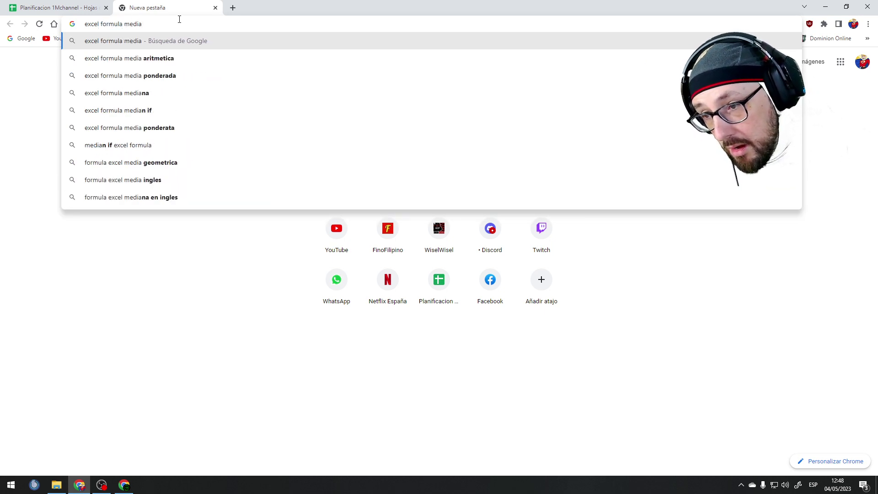
pyautogui.press('Return')
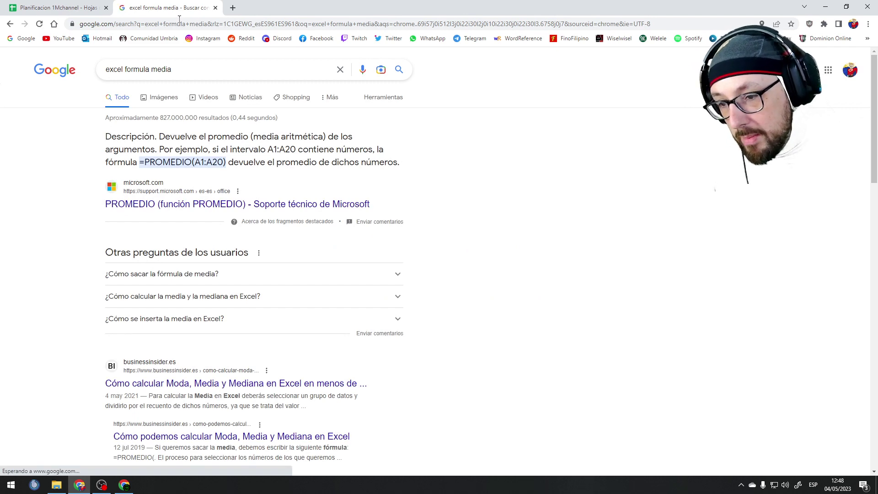
# - Back in the scoring sheet, try the formula =promedio(C43:N45) in O43, and undo it
pyautogui.click(73, 7)
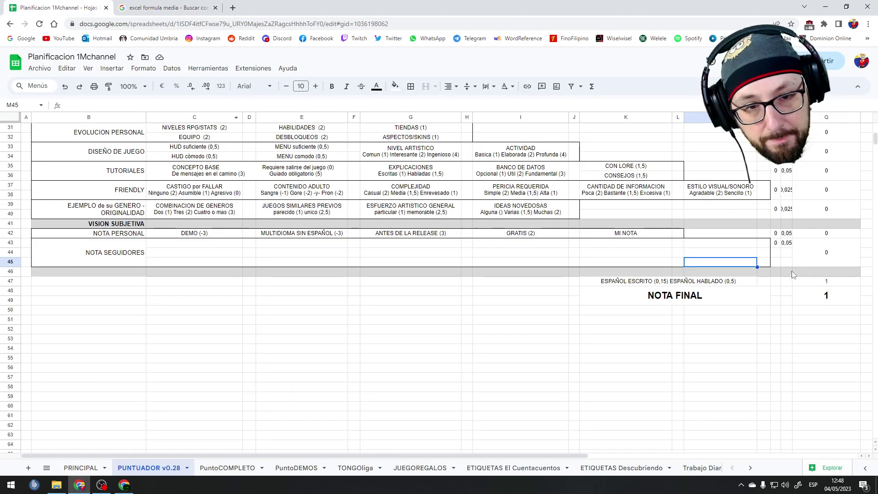
pyautogui.click(776, 243)
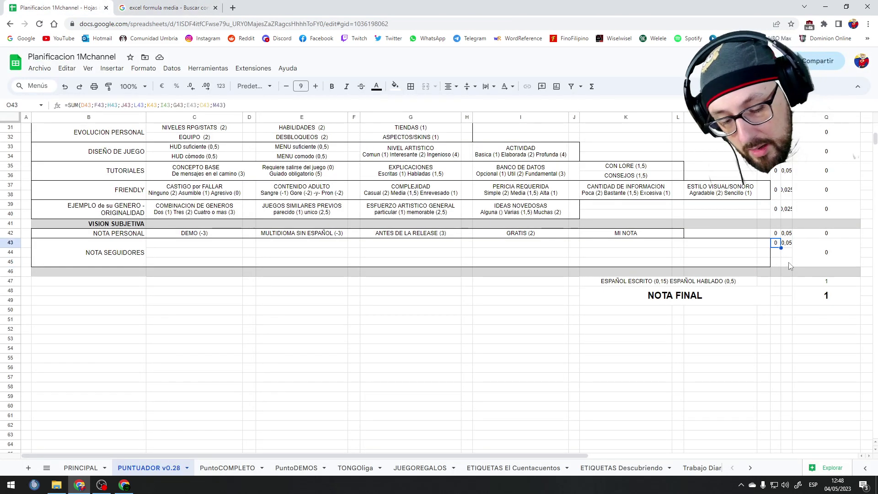
pyautogui.write('=promedio(')
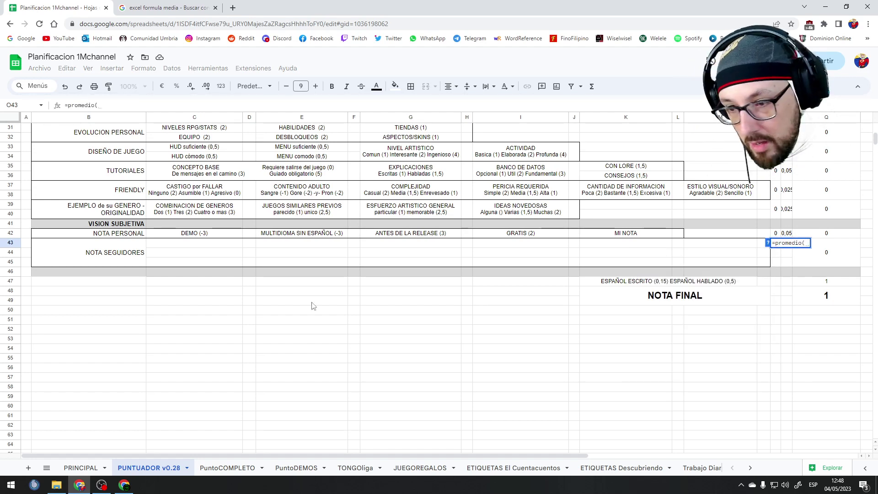
pyautogui.moveTo(222, 249); pyautogui.dragTo(764, 262)
pyautogui.press('Return')
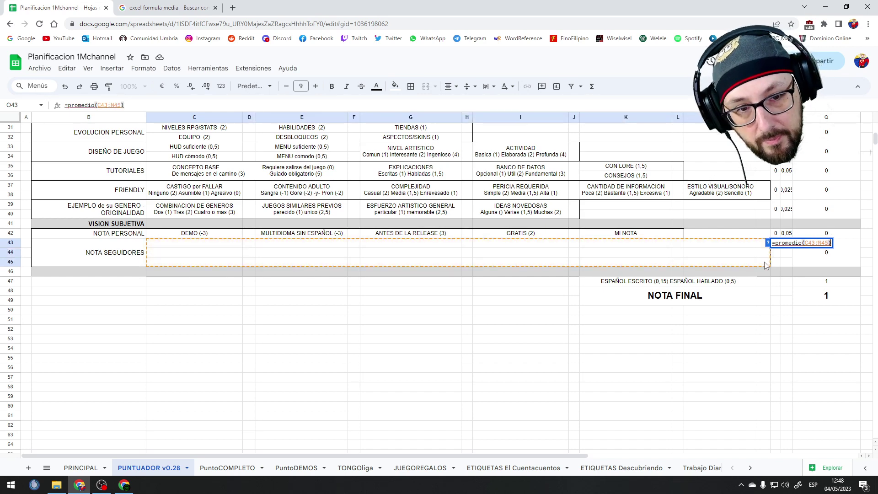
pyautogui.click(759, 342)
pyautogui.click(777, 252)
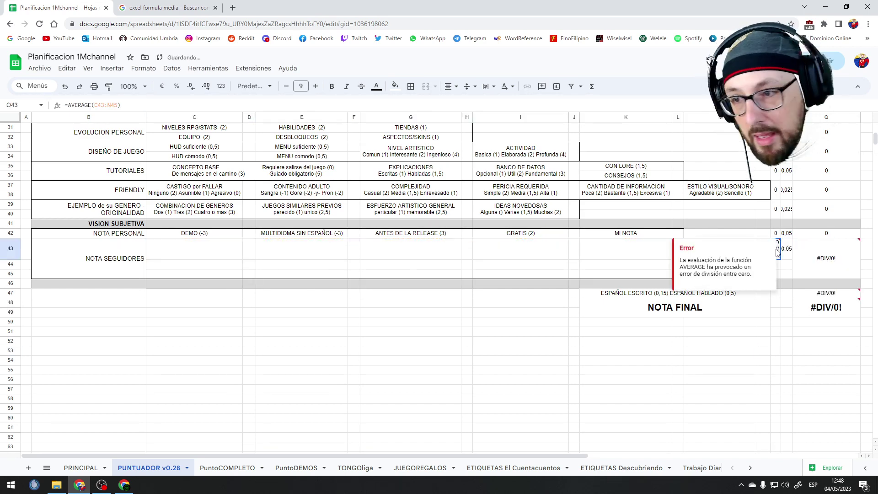
pyautogui.hotkey('ctrl', 'z')
pyautogui.hotkey('ctrl', 'z')
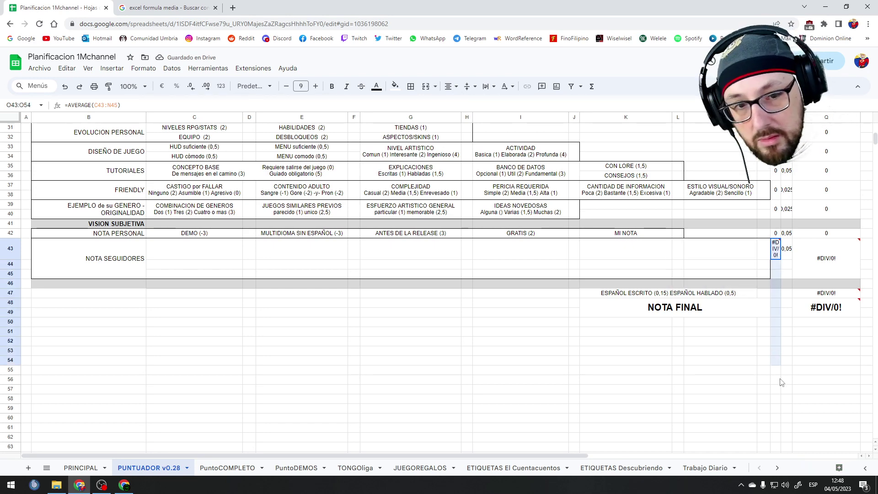
# - Widen column O beside the scoring grid
pyautogui.moveTo(777, 253); pyautogui.dragTo(612, 384)
pyautogui.click(762, 250)
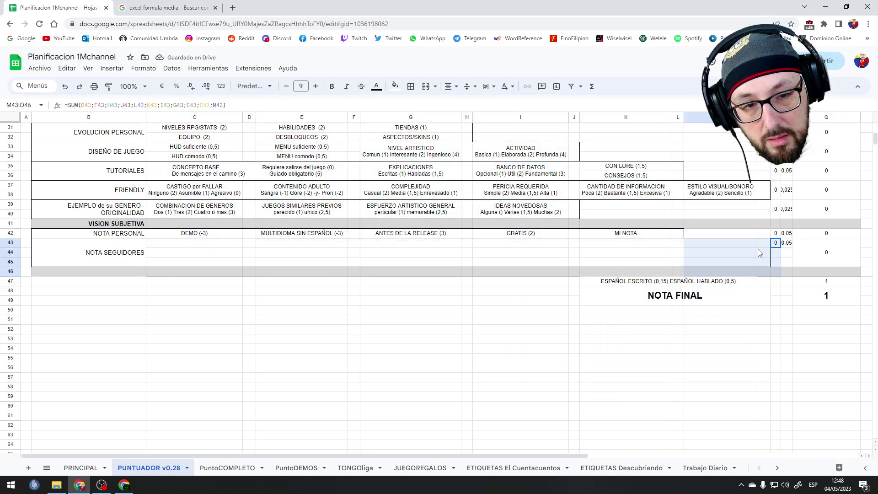
pyautogui.rightClick(762, 249)
pyautogui.click(658, 253)
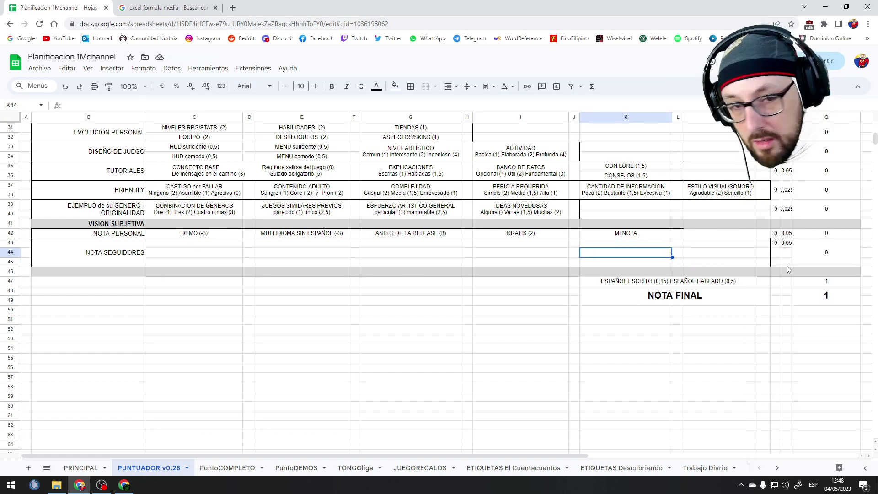
pyautogui.hotkey('ctrl', 'z')
pyautogui.hotkey('ctrl', 'z')
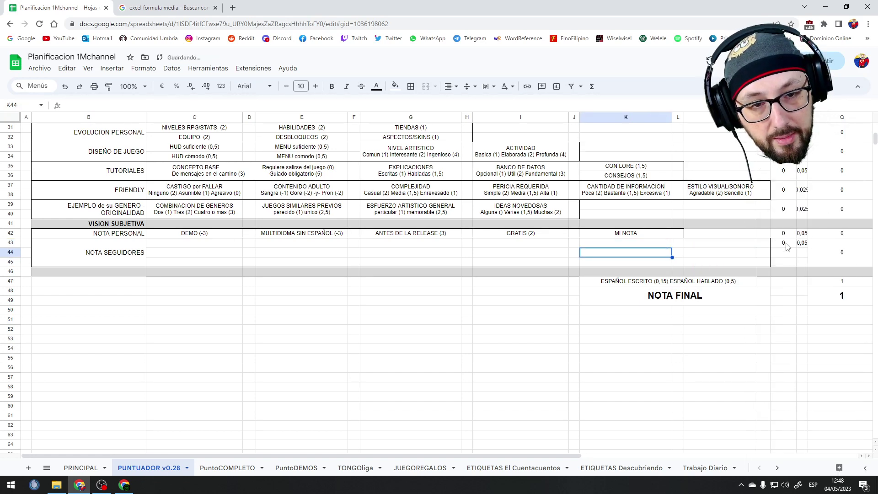
# - Clear the SUM formula from O43 in the NOTA SEGUIDORES block
pyautogui.click(235, 102)
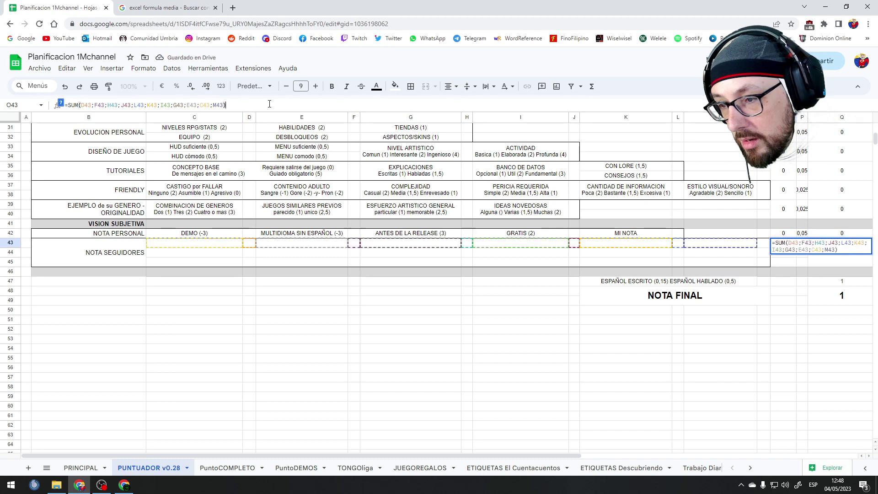
pyautogui.hotkey('ctrl', 'a')
pyautogui.press('BackSpace')
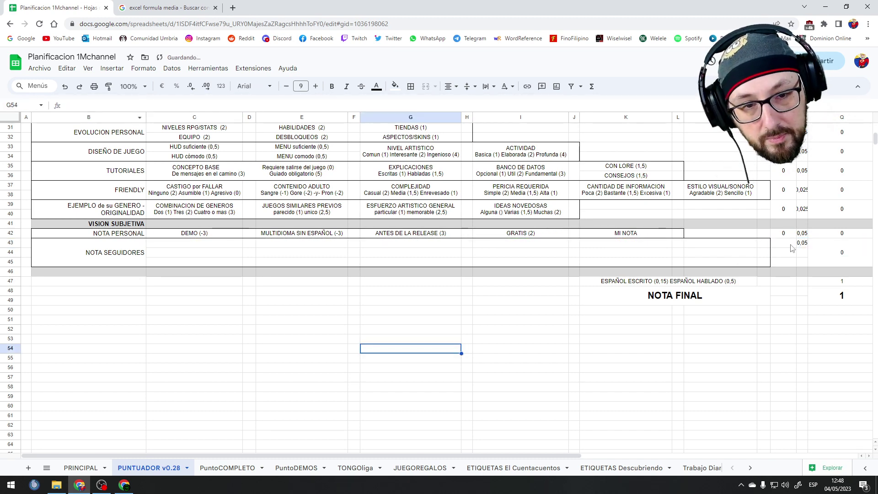
pyautogui.click(791, 246)
# - Refine the Google search to "excel online formula media" and look through the results for the averaging formula
pyautogui.click(168, 8)
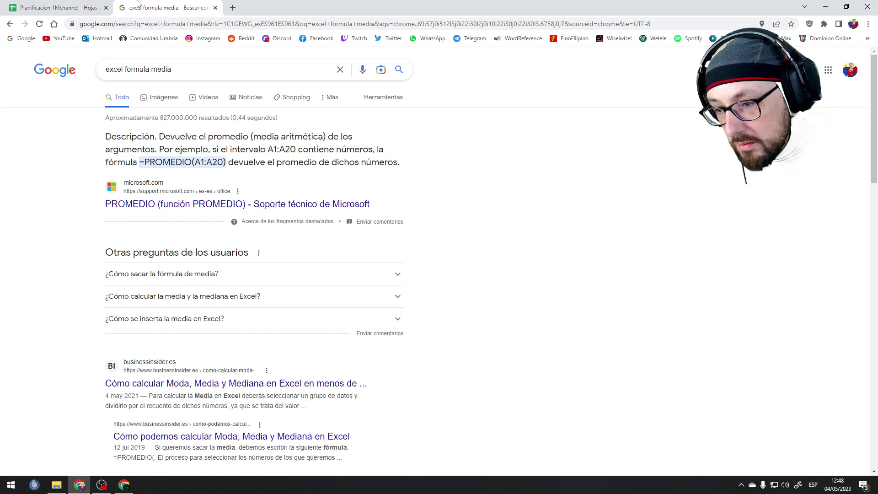
pyautogui.click(69, 7)
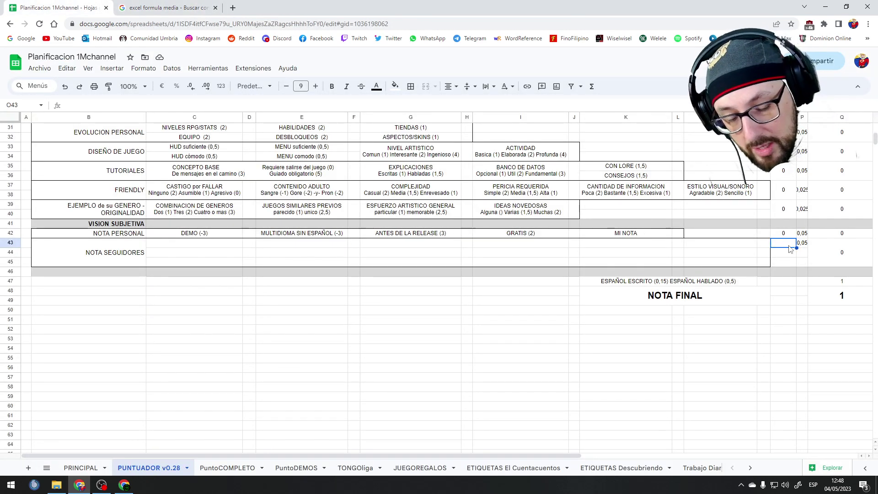
pyautogui.click(145, 7)
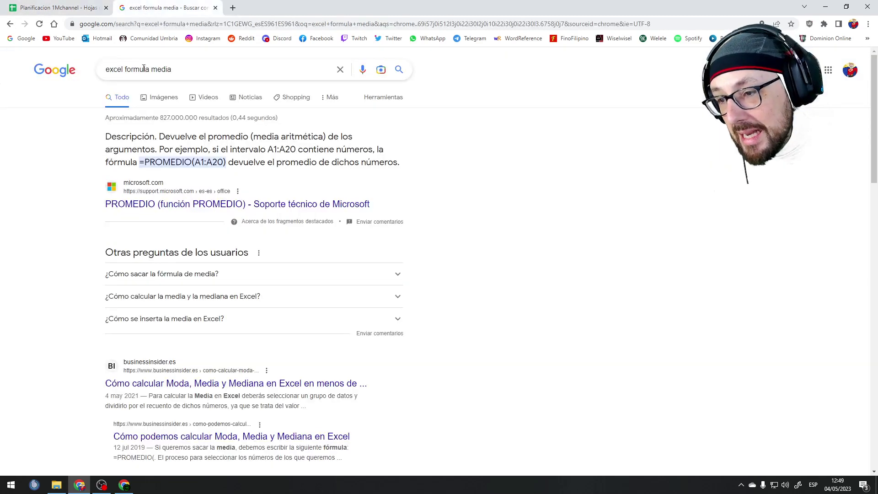
pyautogui.click(125, 69)
pyautogui.write('online')
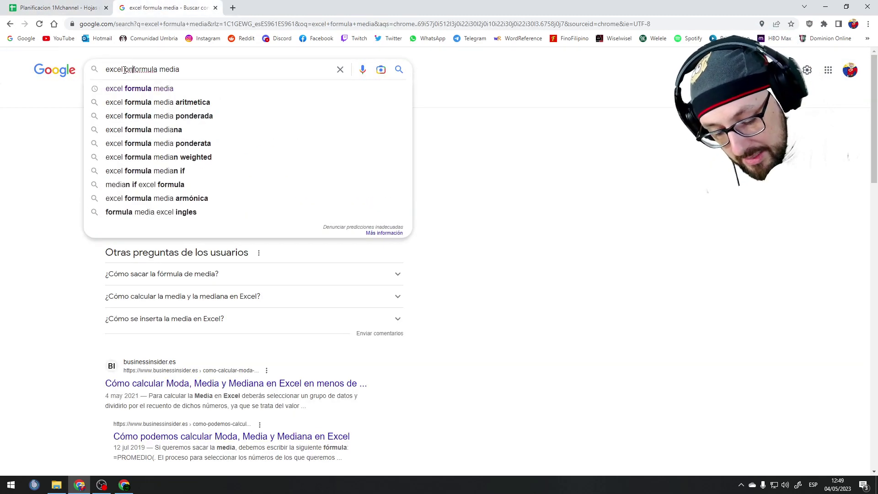
pyautogui.press('Return')
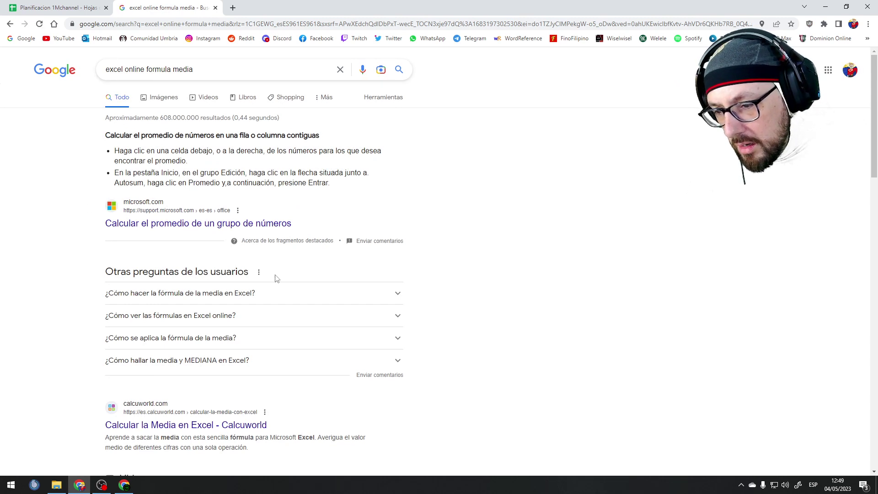
pyautogui.click(215, 339)
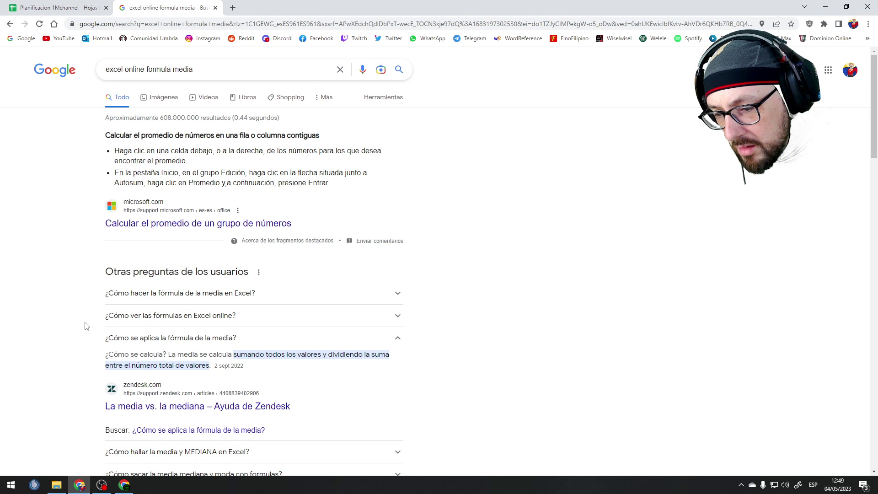
pyautogui.scroll(-4, 145, 317)
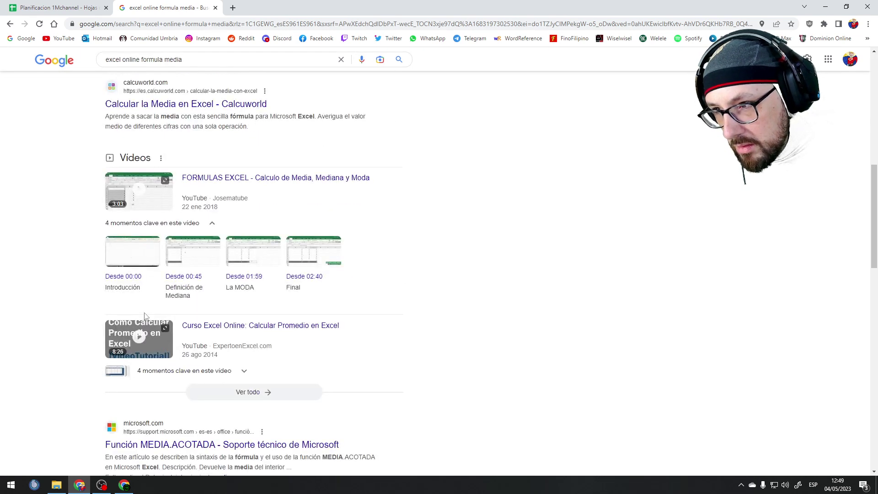
# - Change the Google search to "excel google formula media" and look through the results for the Sheets average function
pyautogui.doubleClick(131, 60)
pyautogui.write('google')
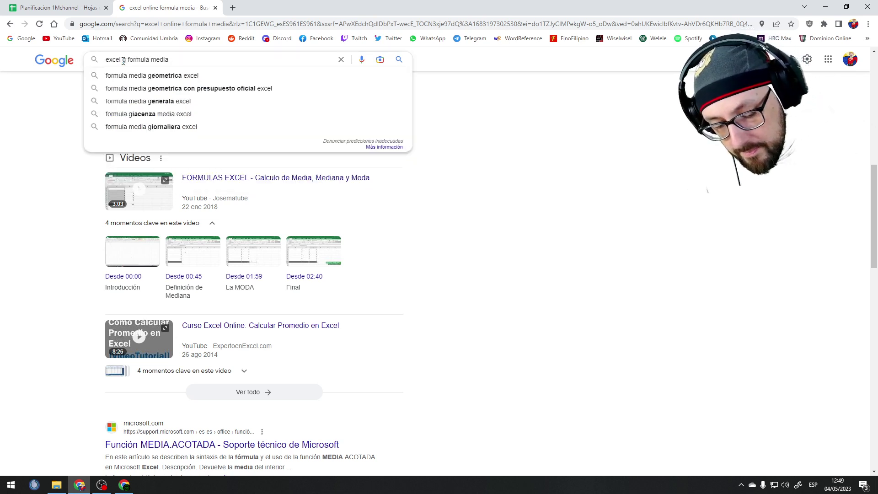
pyautogui.press('Return')
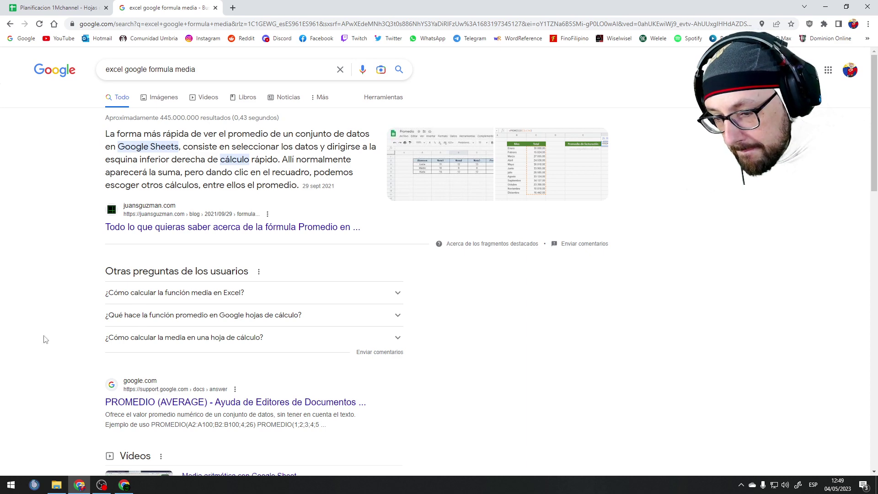
pyautogui.scroll(-3, 27, 331)
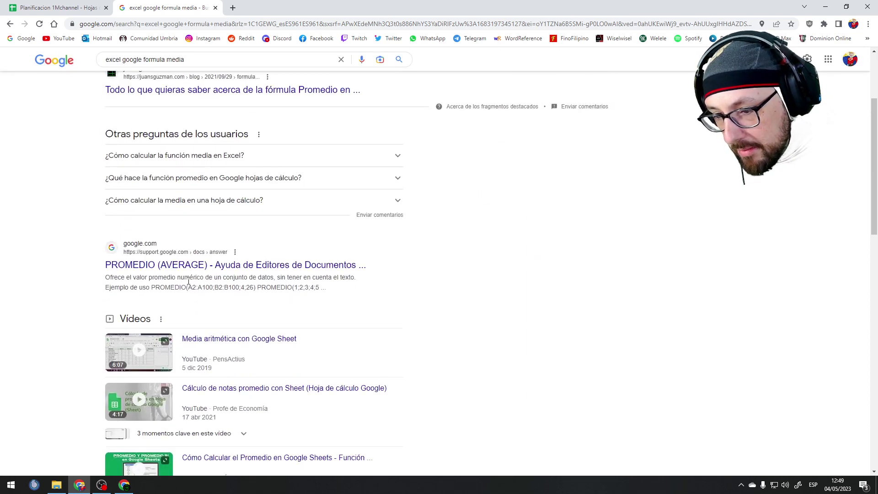
# - Return to the scoring sheet and enter =average(C43:N45) in O43 for the NOTA SEGUIDORES block
pyautogui.hotkey('ctrl', 'shift', 'Tab')
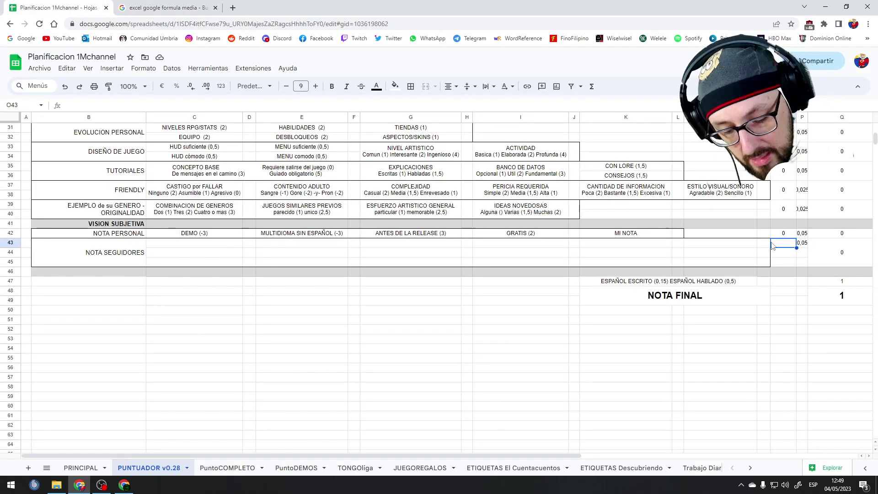
pyautogui.write('=average')
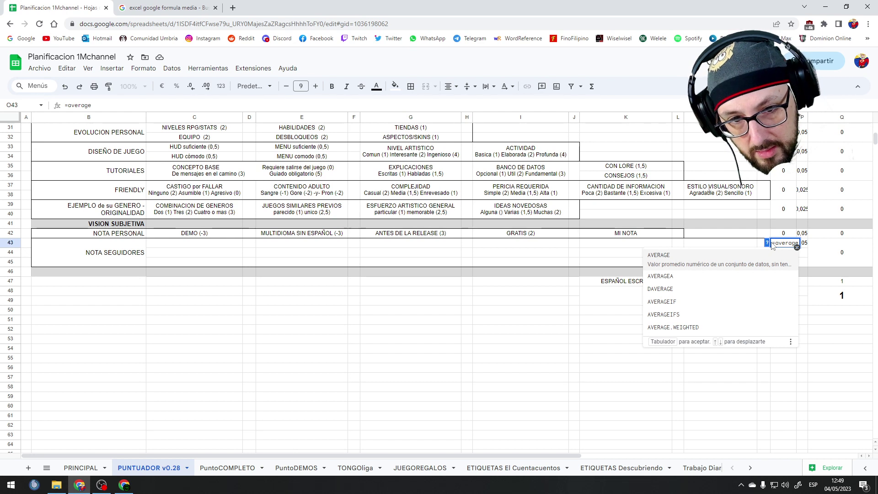
pyautogui.write('(')
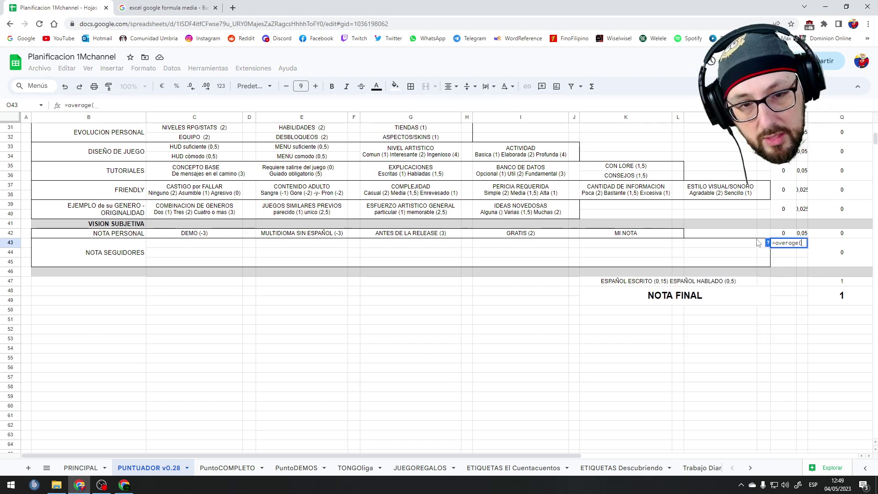
pyautogui.click(762, 244)
pyautogui.moveTo(761, 247); pyautogui.dragTo(204, 265)
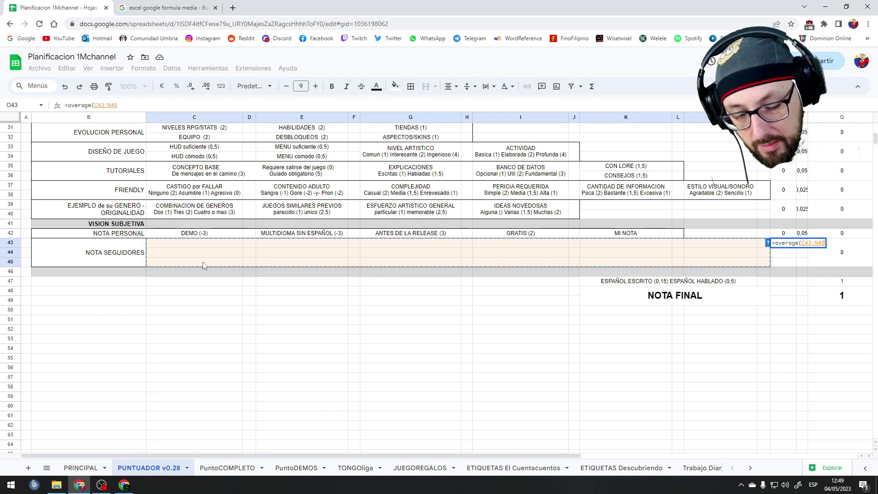
pyautogui.write(')')
pyautogui.click(501, 398)
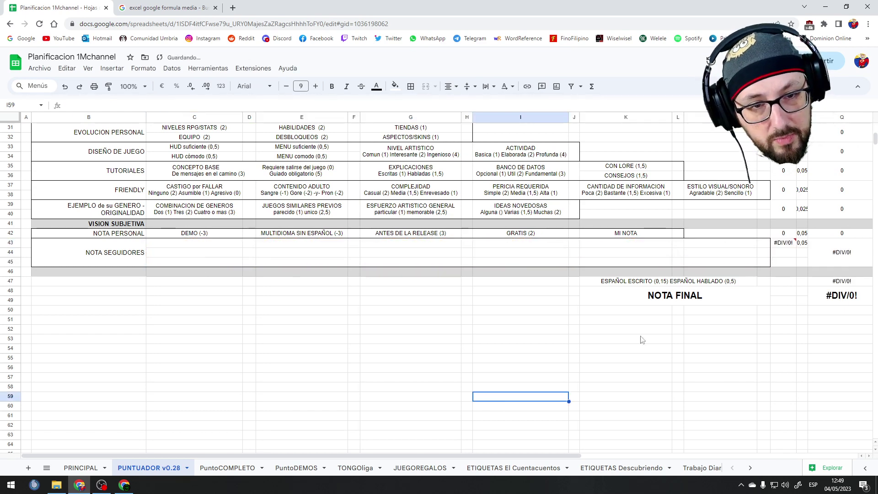
# - Check the O43 average and enter 3 as a test score in G43 of the NOTA SEGUIDORES block
pyautogui.click(788, 245)
pyautogui.moveTo(788, 245)
pyautogui.click(506, 356)
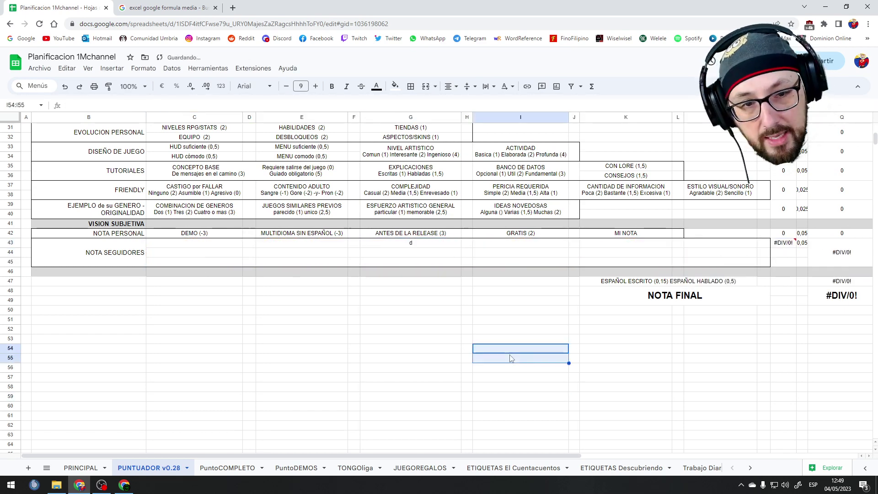
pyautogui.click(429, 247)
pyautogui.write('3')
pyautogui.click(471, 378)
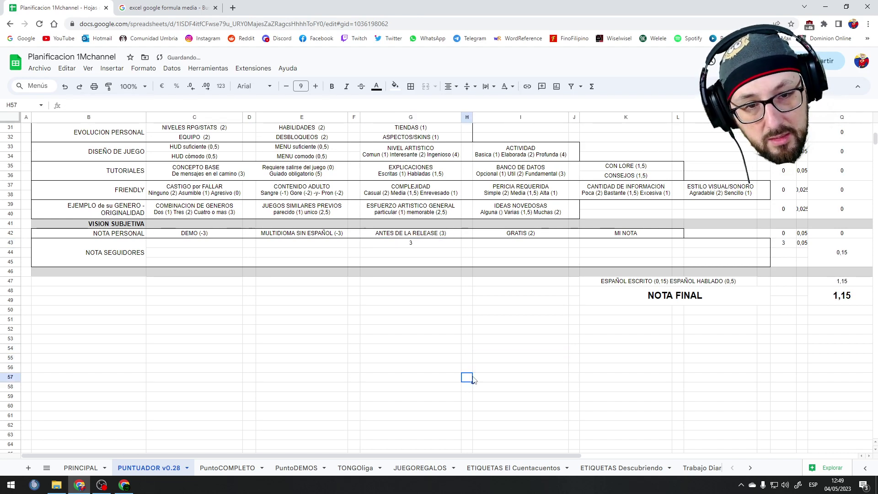
# - Merge P43:P45 into one cell and O43:O45 into another in the NOTA SEGUIDORES block
pyautogui.click(429, 247)
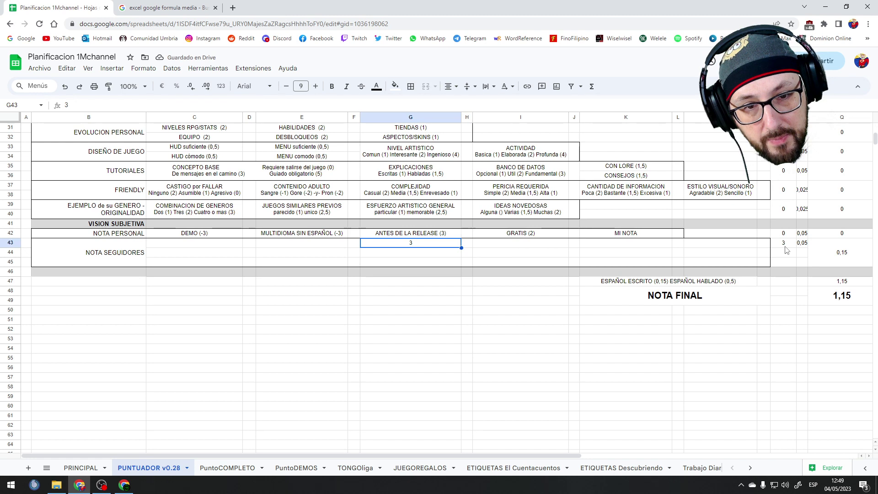
pyautogui.click(784, 339)
pyautogui.click(784, 243)
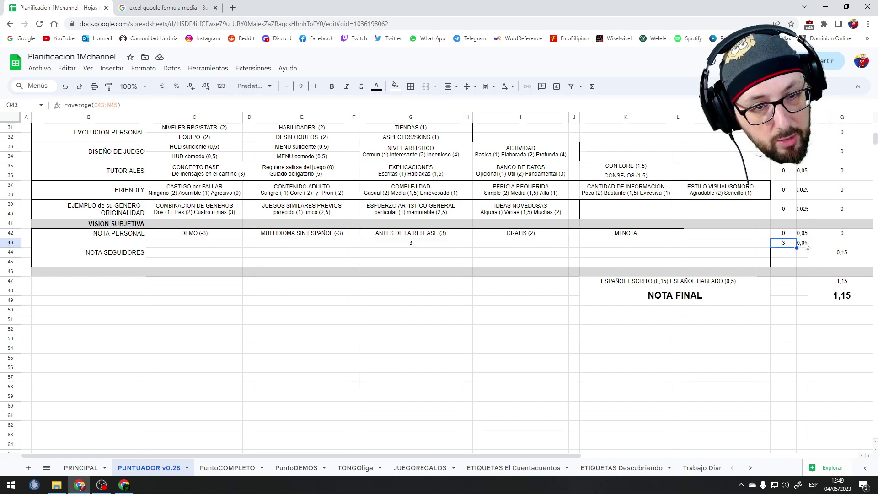
pyautogui.click(802, 245)
pyautogui.click(426, 86)
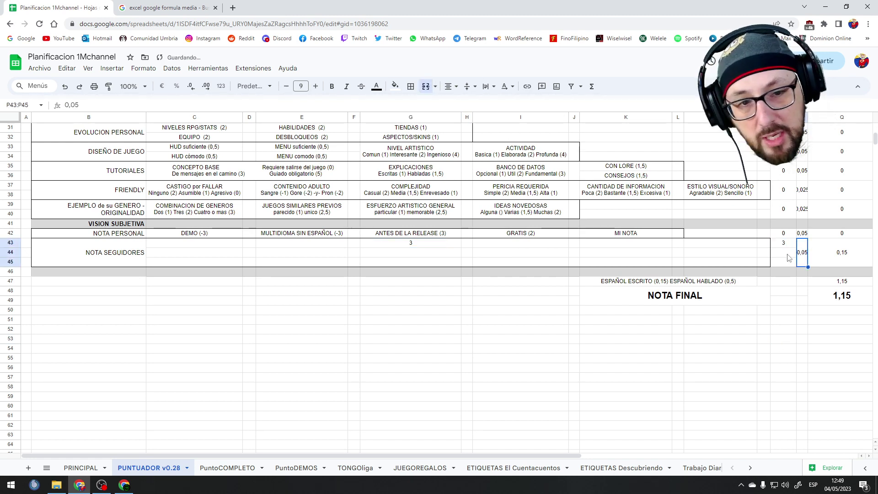
pyautogui.click(780, 245)
pyautogui.keyDown('shift'); pyautogui.click(784, 265); pyautogui.keyUp('shift')
pyautogui.click(425, 86)
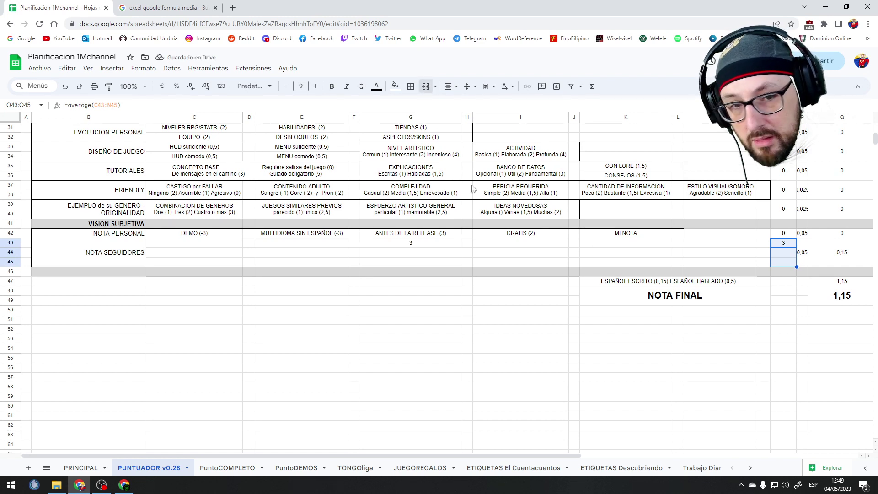
pyautogui.click(526, 348)
# - Enter the test scores 10 in G43, 3 in I43 and 1 in E43 of the NOTA SEGUIDORES block
pyautogui.click(421, 251)
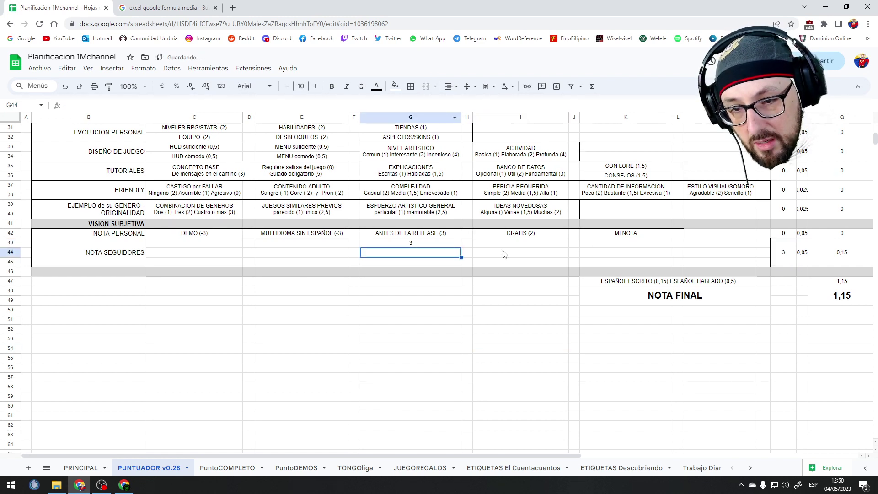
pyautogui.click(410, 244)
pyautogui.write('10')
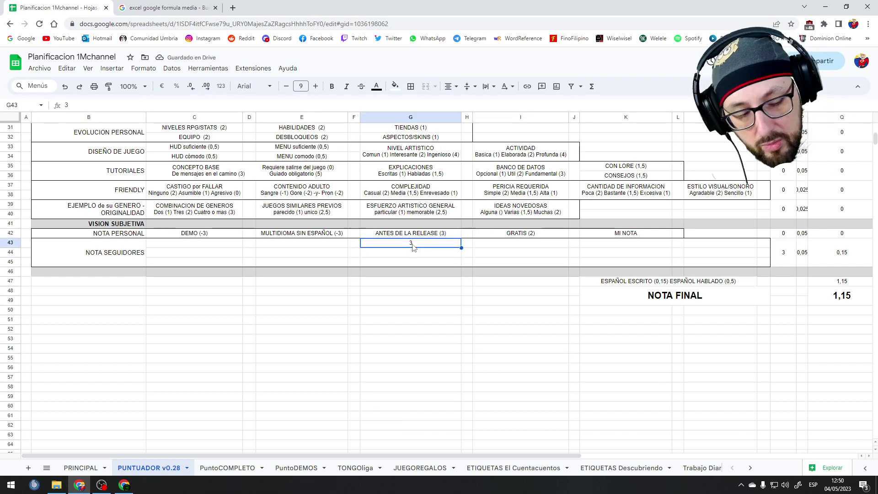
pyautogui.click(522, 247)
pyautogui.write('3')
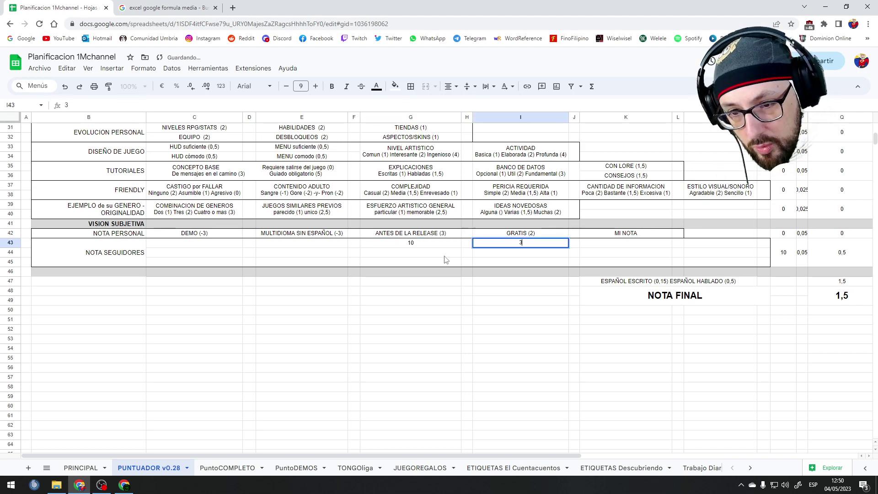
pyautogui.click(414, 252)
pyautogui.click(302, 243)
pyautogui.write('1')
# - Enter 4 as a test score in both I44 and G44 of the NOTA SEGUIDORES block
pyautogui.click(481, 256)
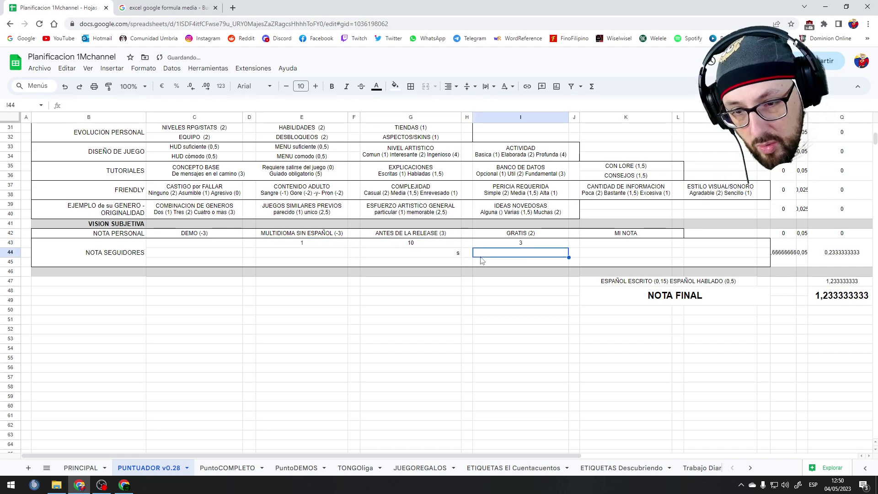
pyautogui.write('4')
pyautogui.click(573, 379)
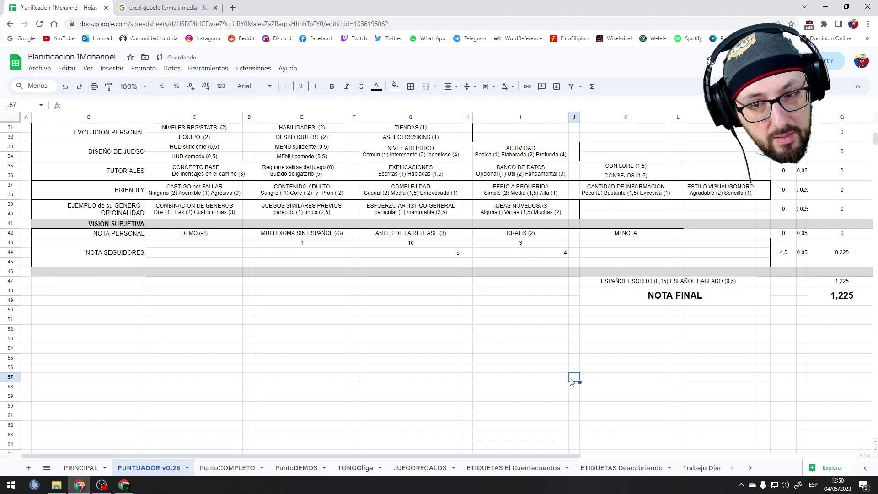
pyautogui.click(456, 255)
pyautogui.write('4')
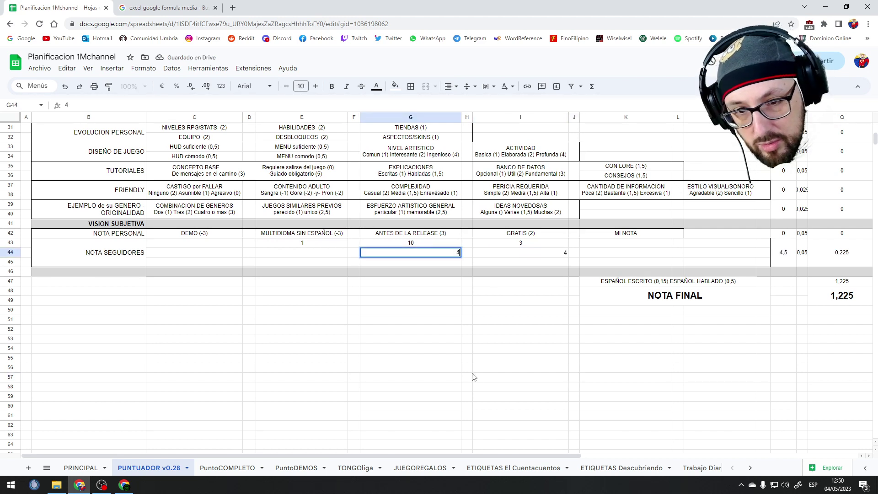
pyautogui.click(478, 379)
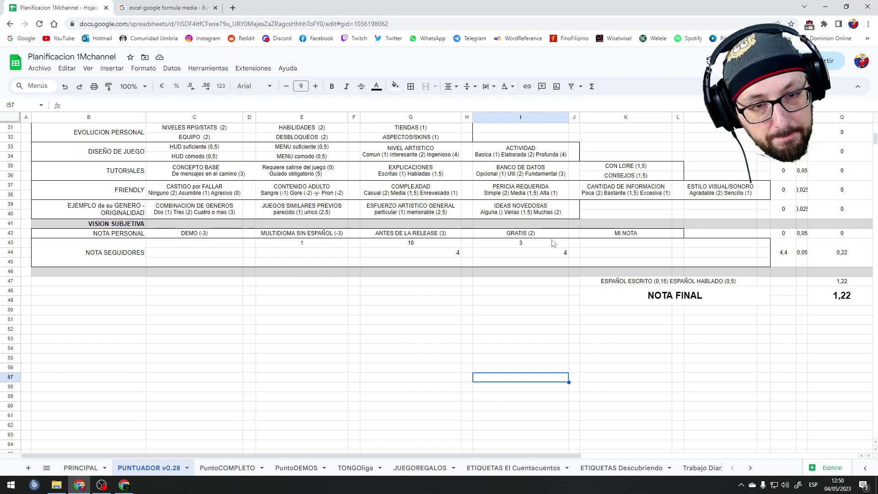
# - Check the average, weight and multiplied score cells of the NOTA SEGUIDORES row in columns O, P and Q
pyautogui.click(791, 256)
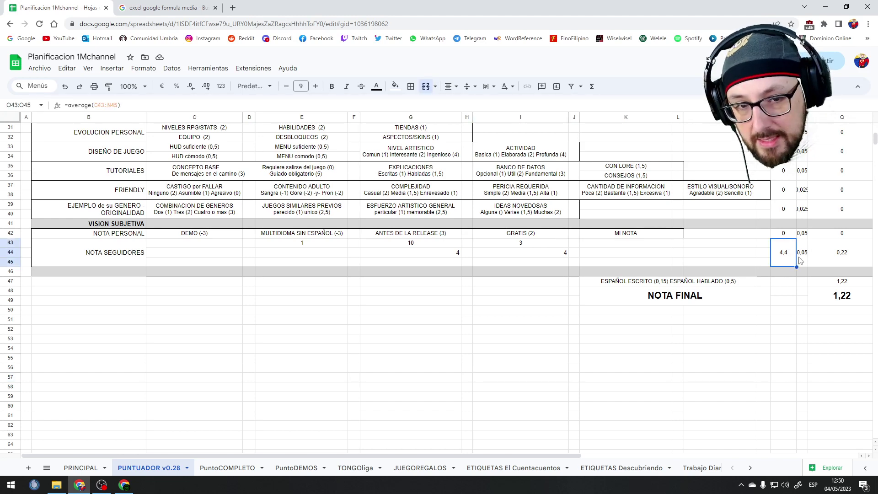
pyautogui.click(805, 259)
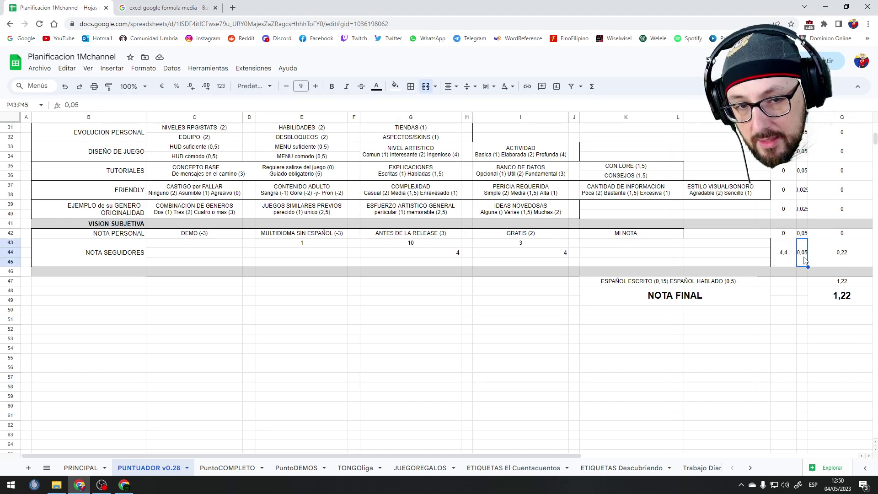
pyautogui.click(846, 259)
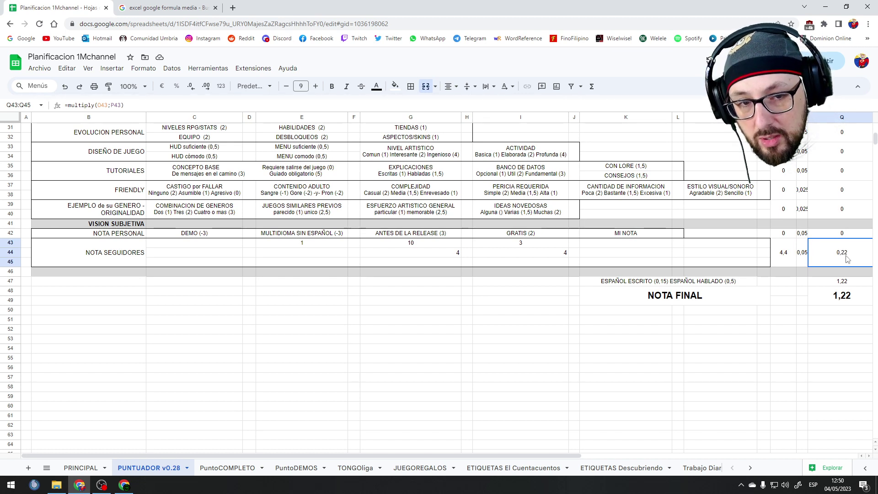
# - Clear all test scores from rows 43 and 44 of the NOTA SEGUIDORES block
pyautogui.click(458, 254)
pyautogui.press('Delete')
pyautogui.click(531, 251)
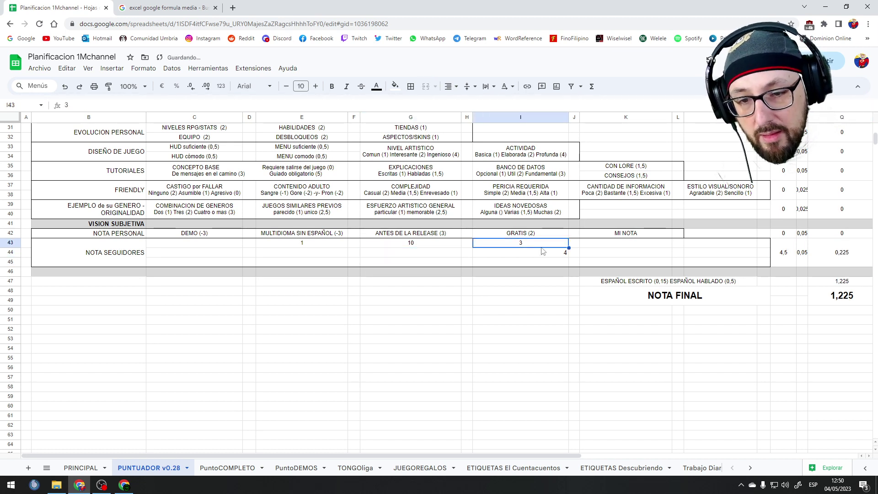
pyautogui.hotkey('shift', 'Up')
pyautogui.press('Delete')
pyautogui.click(316, 242)
pyautogui.press('Delete')
pyautogui.click(428, 340)
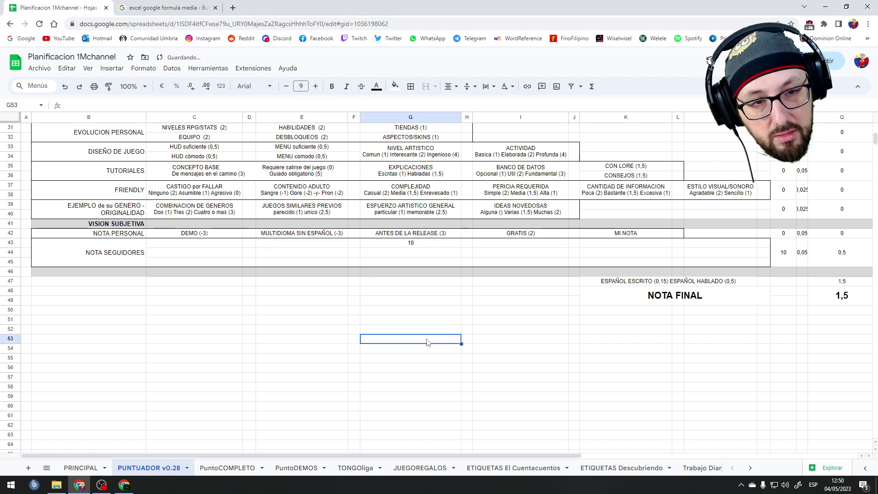
pyautogui.click(413, 242)
pyautogui.press('Delete')
pyautogui.click(497, 398)
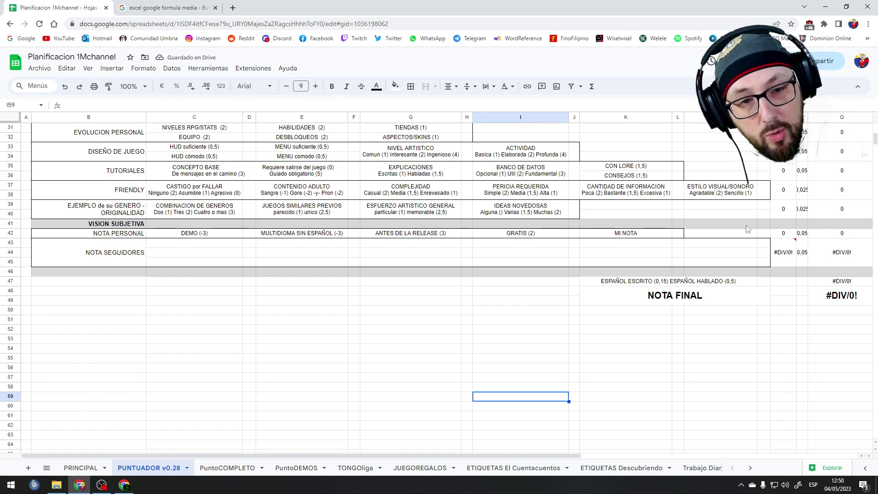
# - Enter 1 as a test score in K43 and delete it again
pyautogui.click(626, 243)
pyautogui.write('1')
pyautogui.click(626, 348)
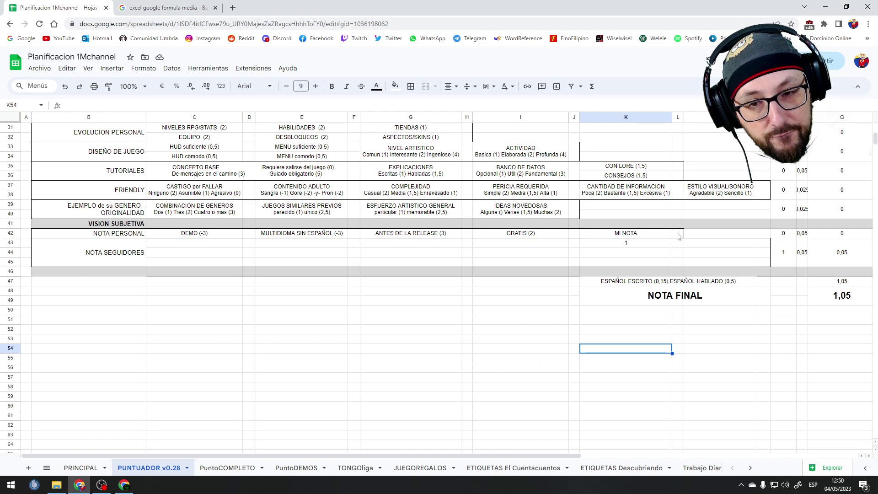
pyautogui.click(633, 249)
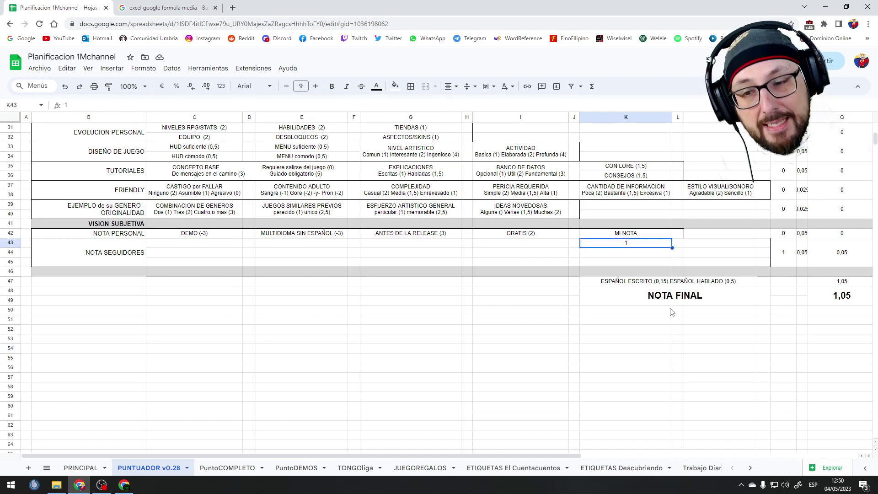
pyautogui.press('Delete')
pyautogui.click(453, 348)
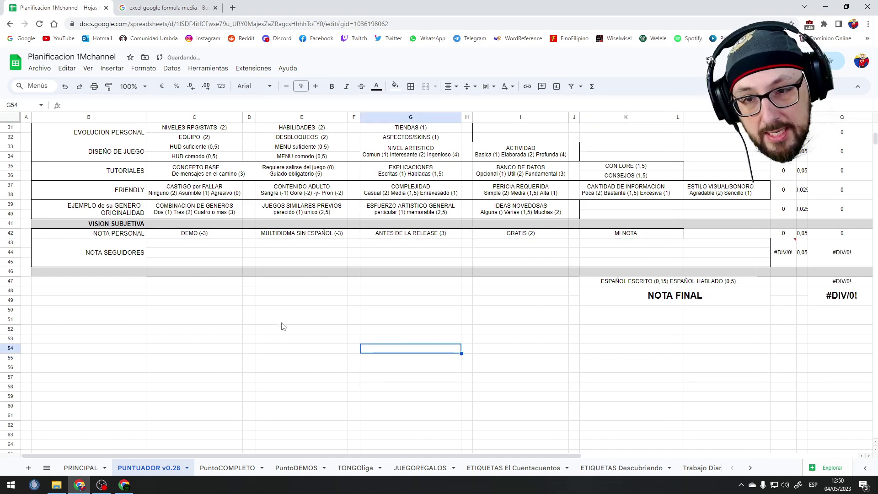
# - Inspect the average formula in the merged cell O43:O45 and read its error explanation
pyautogui.scroll(10, 281, 328)
pyautogui.scroll(-8, 283, 326)
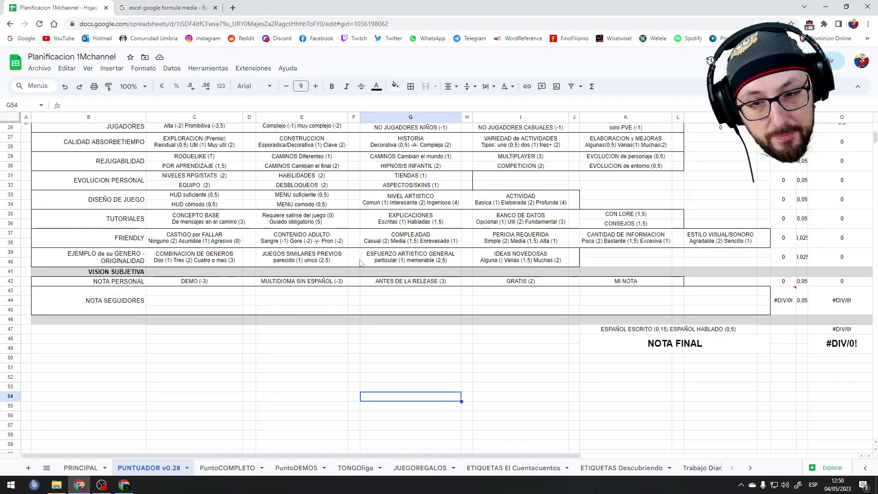
pyautogui.click(604, 296)
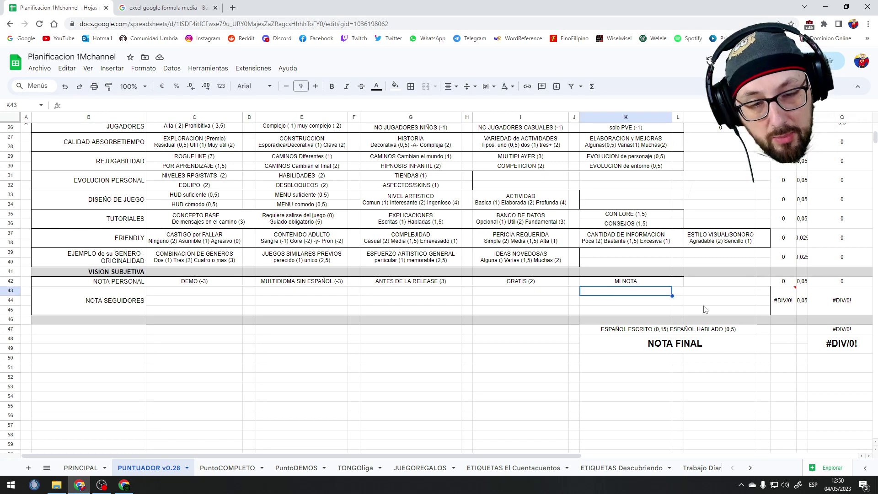
pyautogui.click(786, 308)
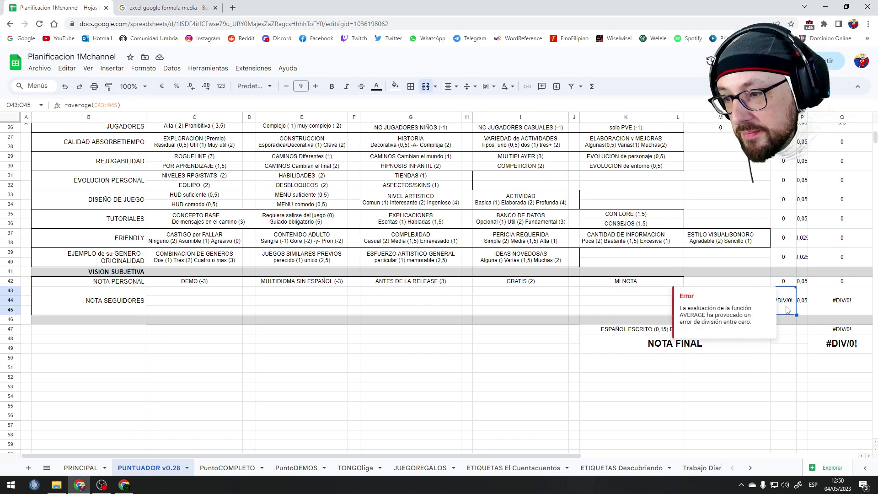
pyautogui.click(622, 366)
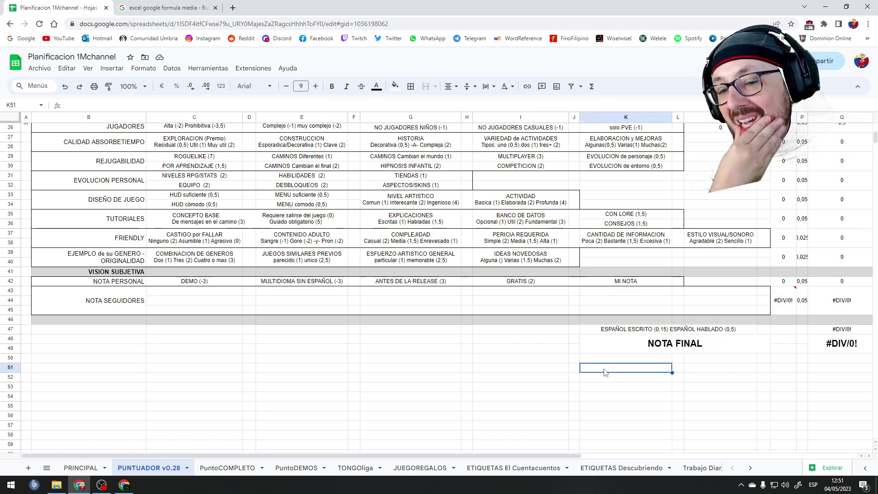
# - Enter 0 in C43 as the default score of the NOTA SEGUIDORES block
pyautogui.click(225, 293)
pyautogui.doubleClick(225, 292)
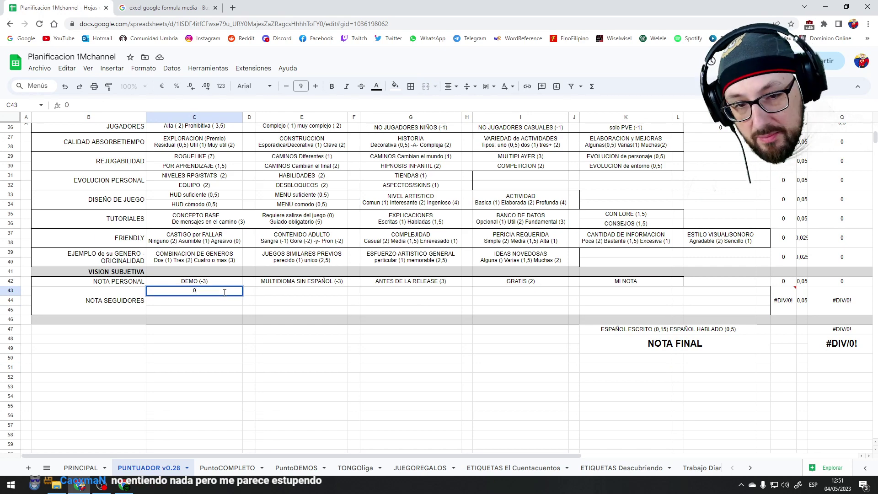
pyautogui.click(310, 400)
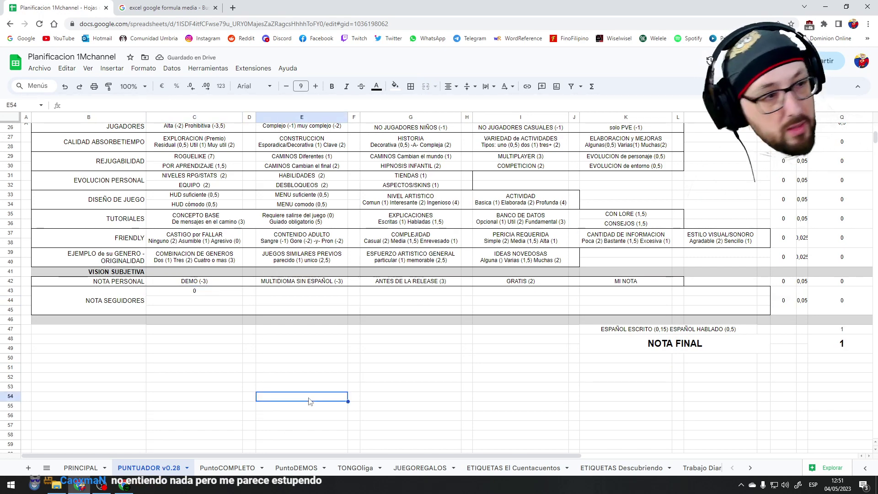
# - Look at the PuntoCOMPLETO sheet and return to the PUNTUADOR v0.28 sheet
pyautogui.scroll(5, 309, 402)
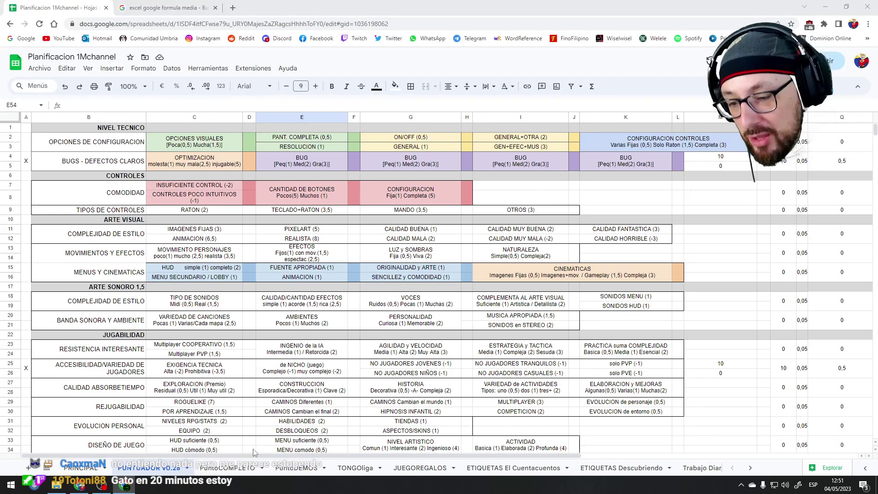
pyautogui.click(217, 475)
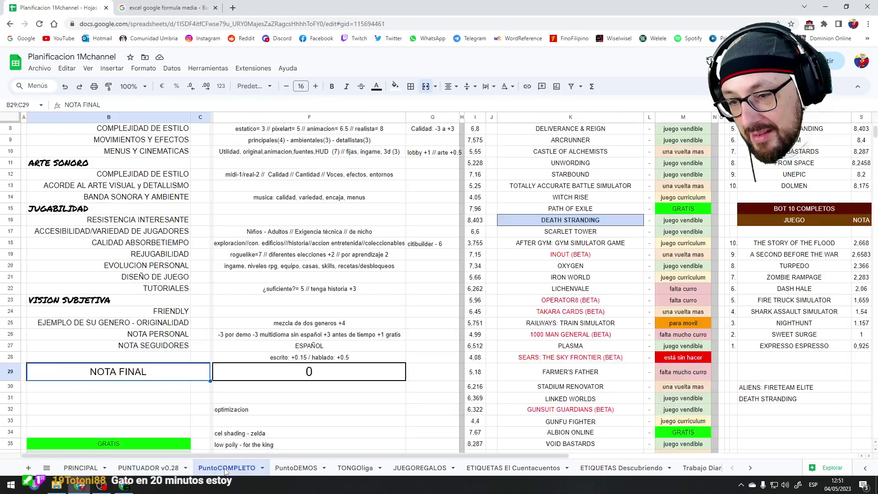
pyautogui.click(161, 469)
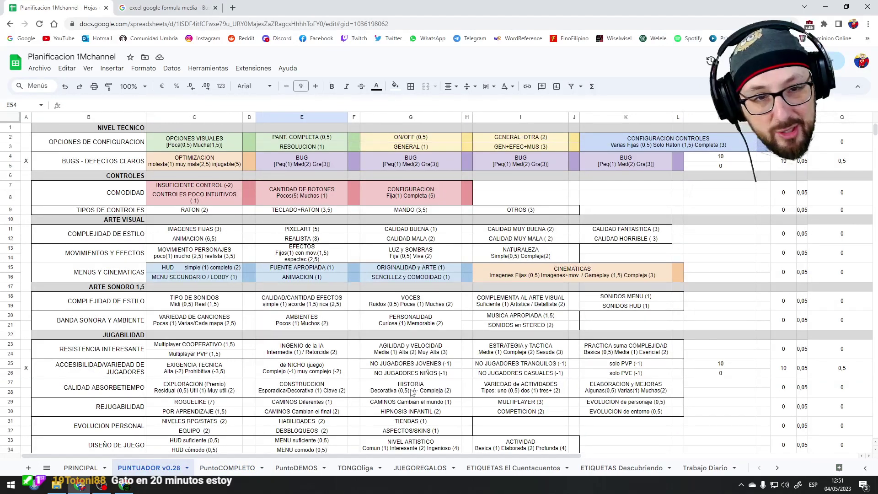
# - Hide the calculation columns O and P of the scoring sheet
pyautogui.click(784, 117)
pyautogui.keyDown('ctrl'); pyautogui.click(802, 117); pyautogui.keyUp('ctrl')
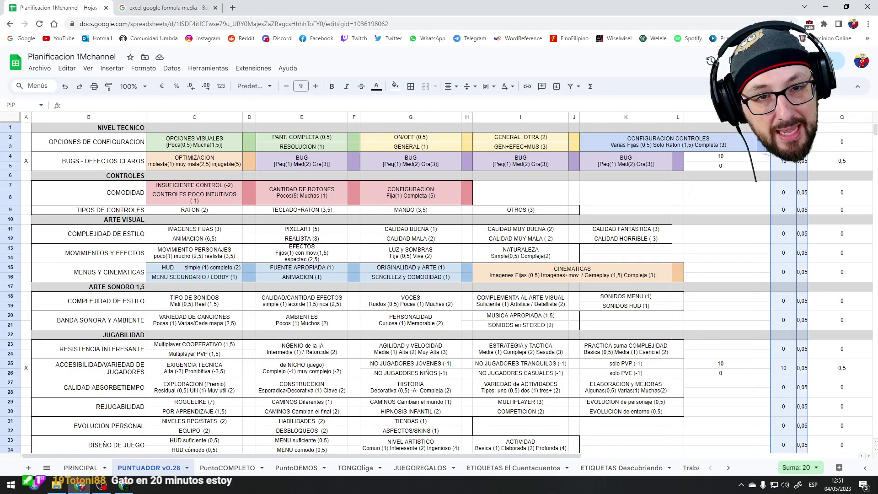
pyautogui.hotkey('ctrl', 'alt', '0')
pyautogui.click(720, 238)
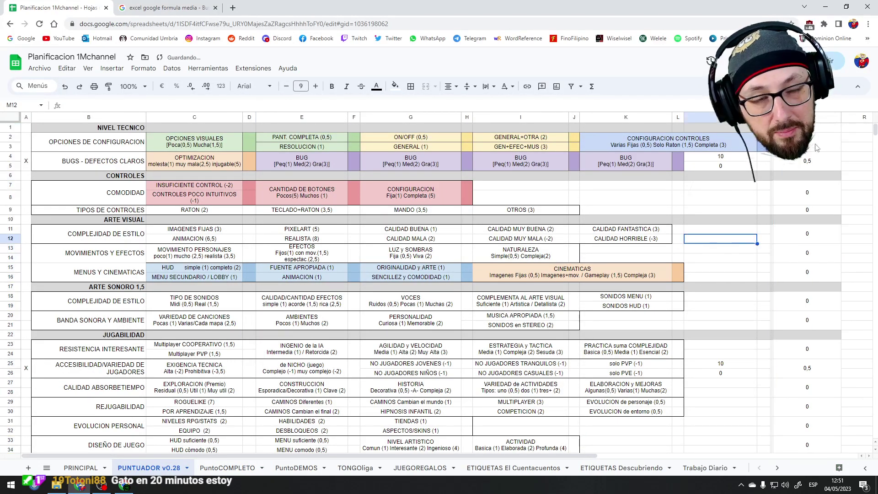
# - Review the scoring sheet down to NOTA FINAL and select the OPCIONES VISUALES cell under NIVEL TECNICO
pyautogui.scroll(-4, 804, 219)
pyautogui.scroll(4, 804, 219)
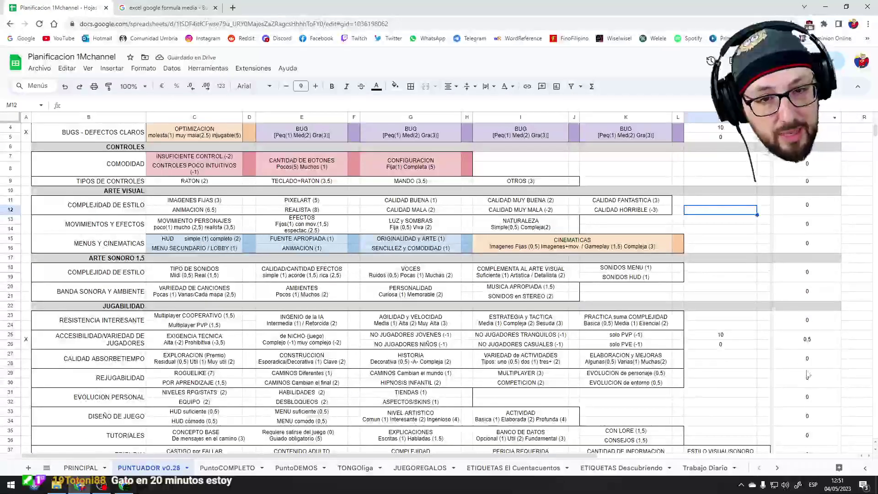
pyautogui.scroll(-5, 804, 219)
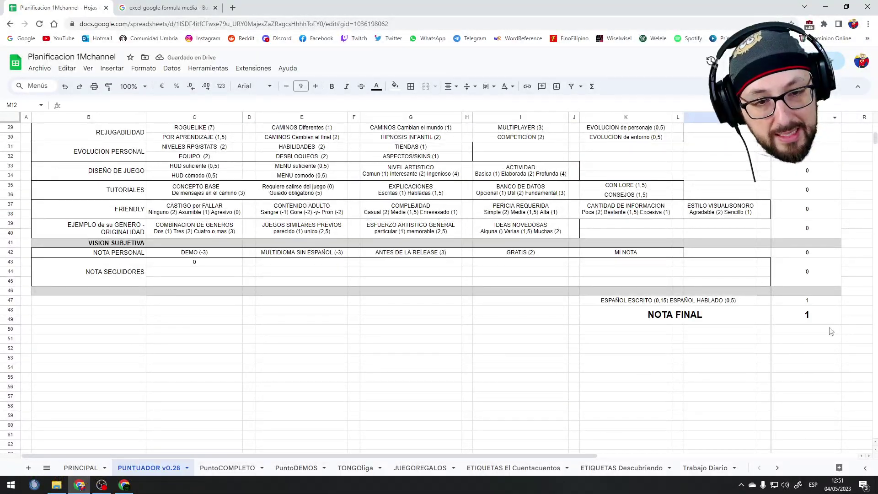
pyautogui.scroll(5, 716, 369)
pyautogui.scroll(4, 716, 370)
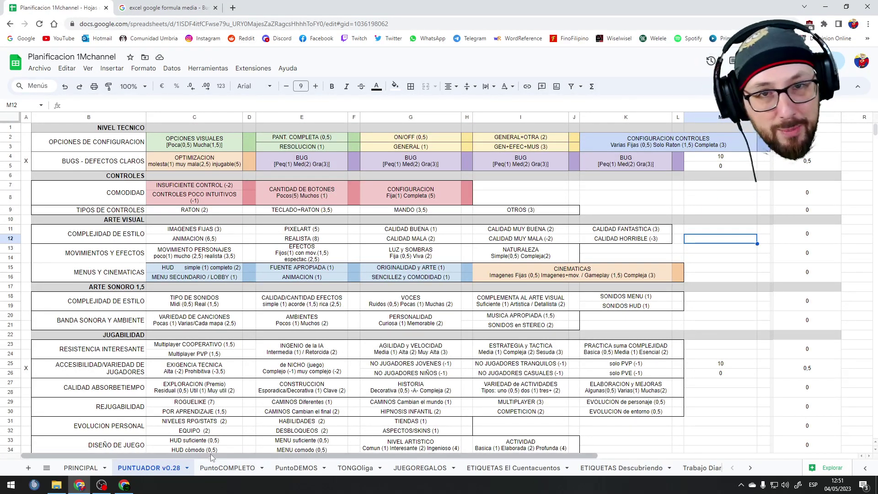
pyautogui.click(352, 139)
pyautogui.click(181, 145)
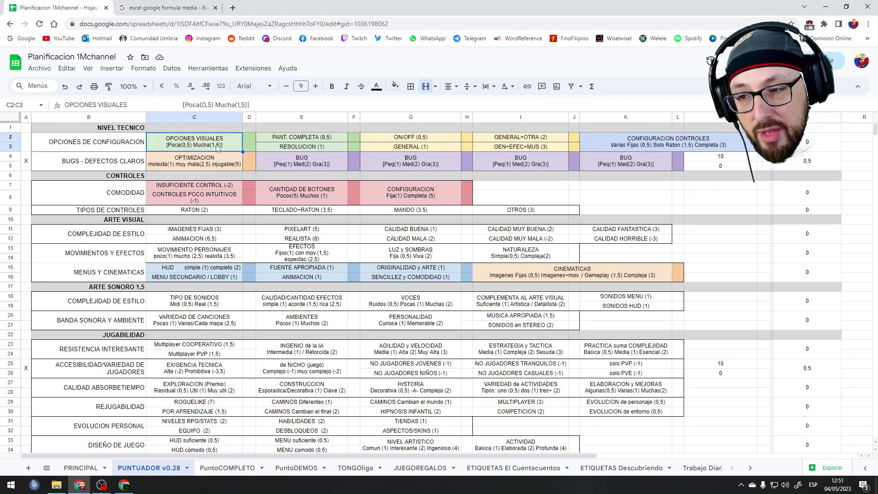
# - Try a score of 1,5 in the cell beside OPCIONES VISUALES and clear it again
pyautogui.click(247, 145)
pyautogui.write('1,5')
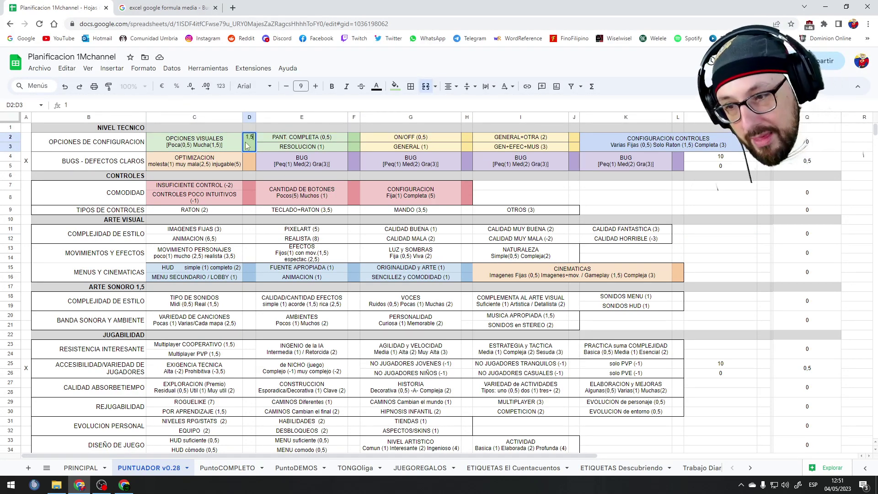
pyautogui.click(271, 185)
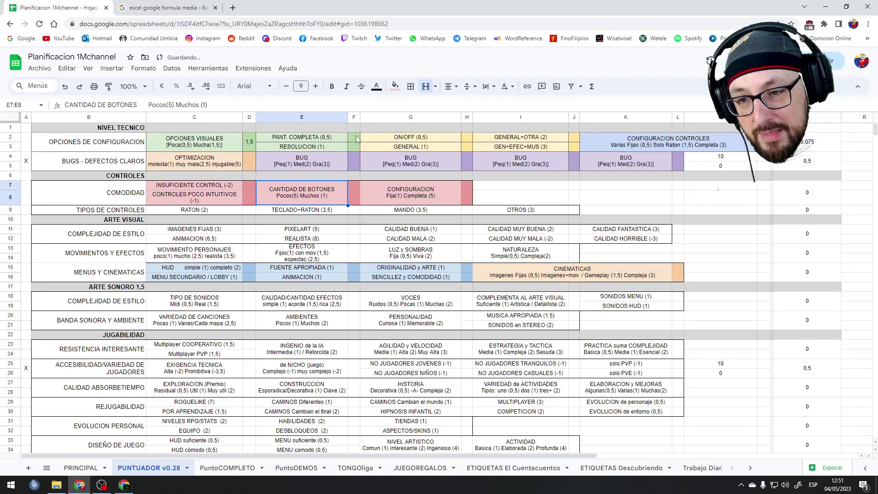
pyautogui.click(250, 143)
pyautogui.press('Delete')
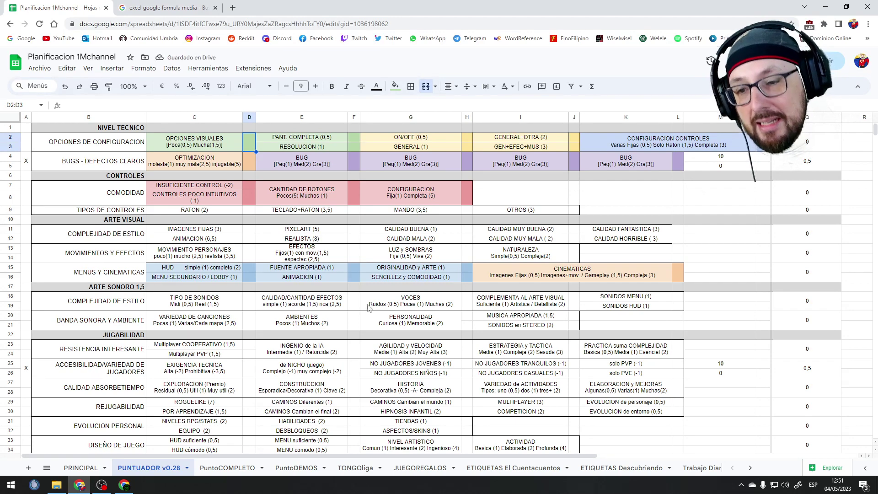
# - Review the scoring sheet from NIVEL TECNICO down to NOTA FINAL
pyautogui.scroll(-3, 369, 308)
pyautogui.scroll(3, 384, 323)
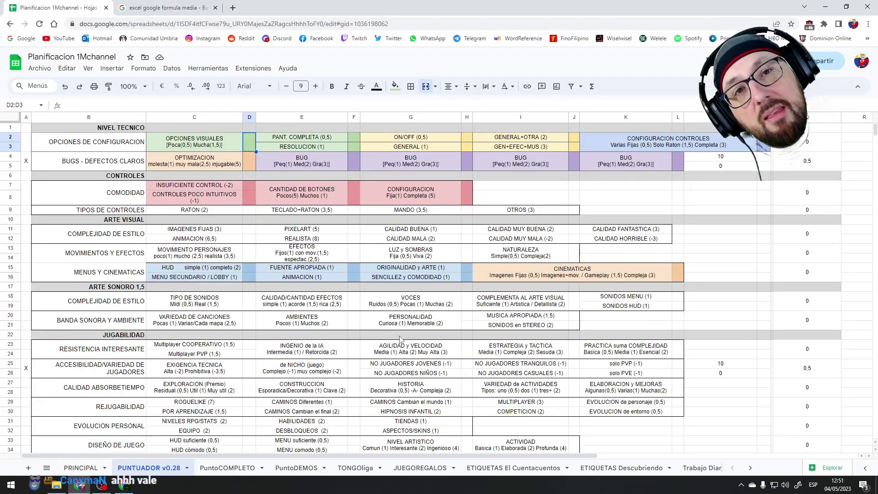
pyautogui.scroll(-5, 400, 340)
pyautogui.scroll(5, 400, 340)
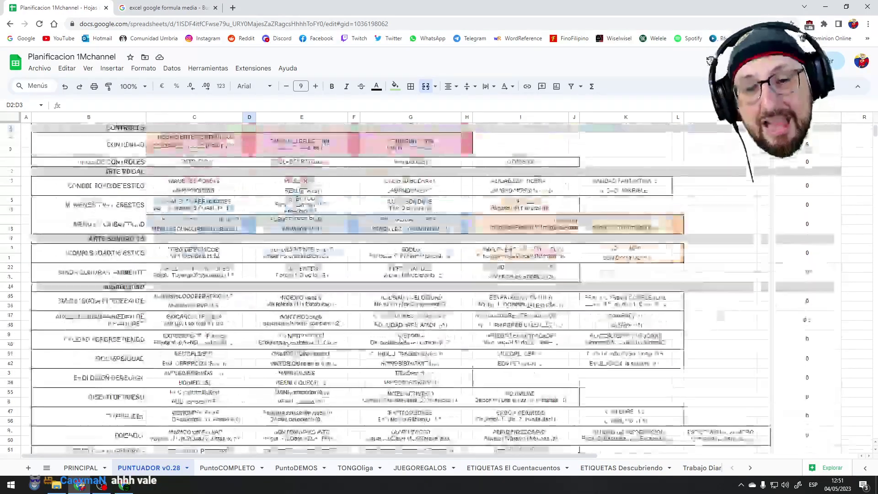
pyautogui.scroll(-5, 401, 340)
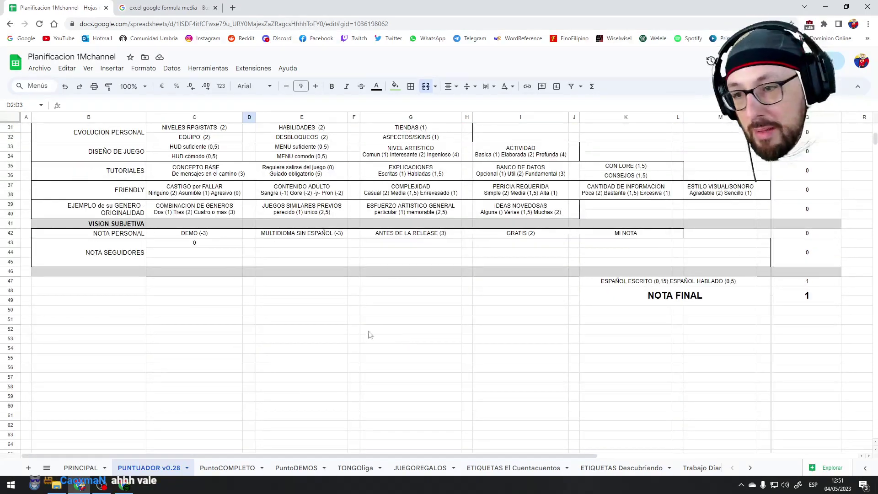
pyautogui.scroll(5, 369, 334)
# - Close the browser tab with the average-formula search and return to the PUNTUADOR v0.28 sheet
pyautogui.click(227, 468)
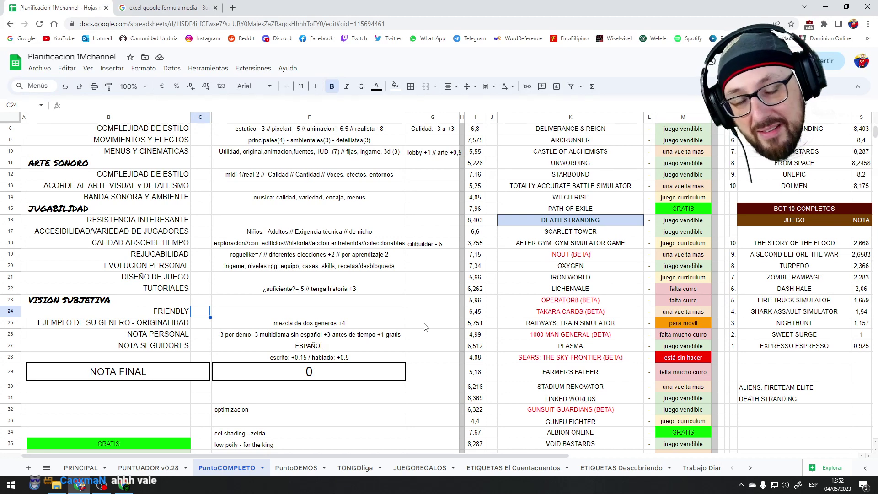
pyautogui.click(155, 7)
pyautogui.click(98, 4)
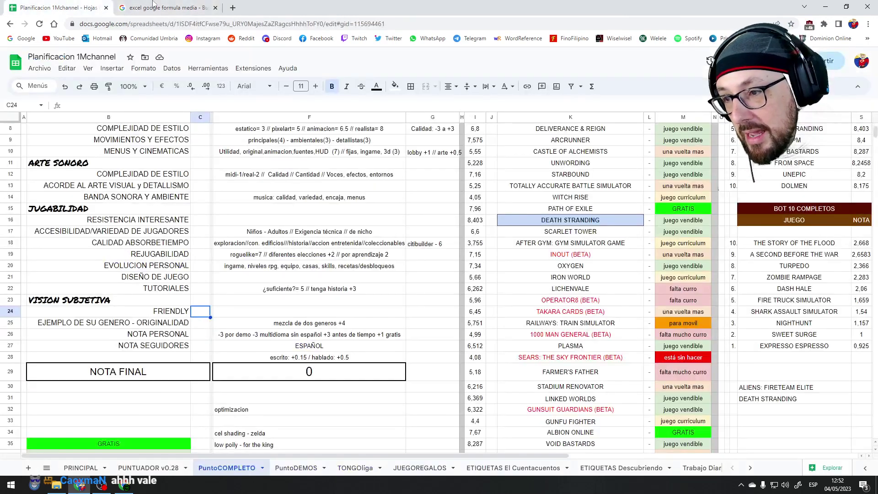
pyautogui.click(215, 8)
pyautogui.click(148, 468)
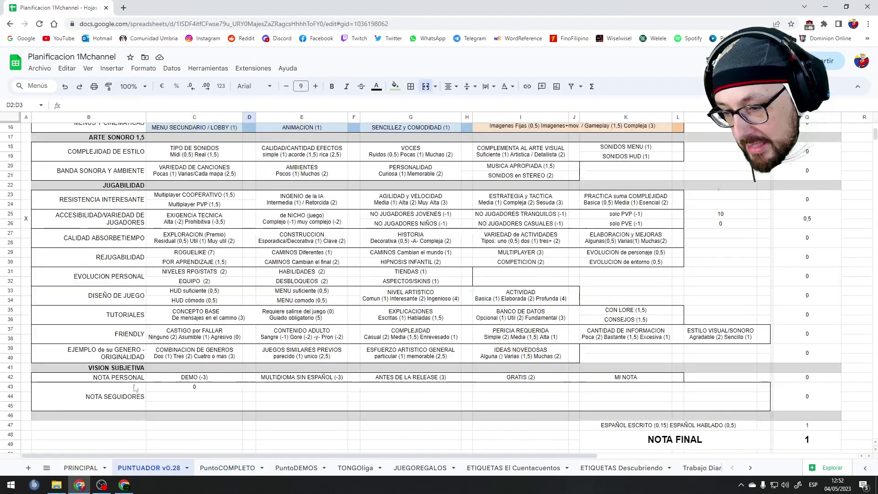
# - Examine the FRIENDLY criteria one by one, from CASTIGO por FALLAR to CANTIDAD DE INFORMACION
pyautogui.click(198, 334)
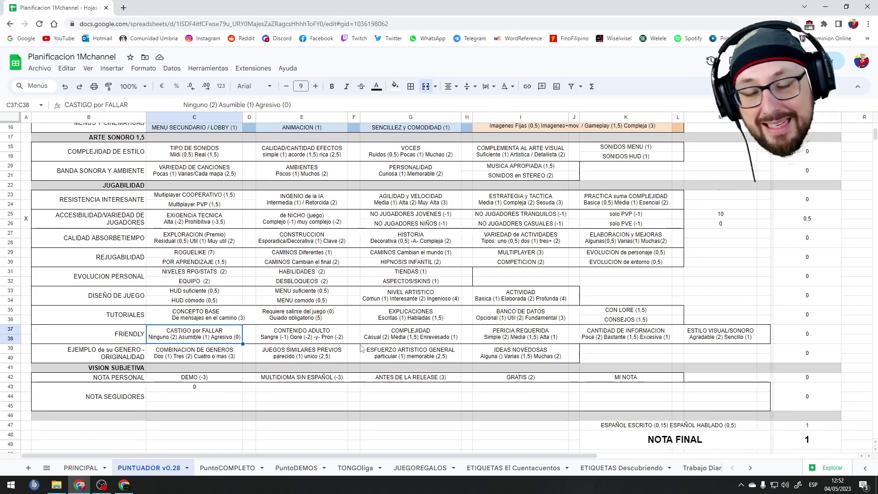
pyautogui.click(338, 339)
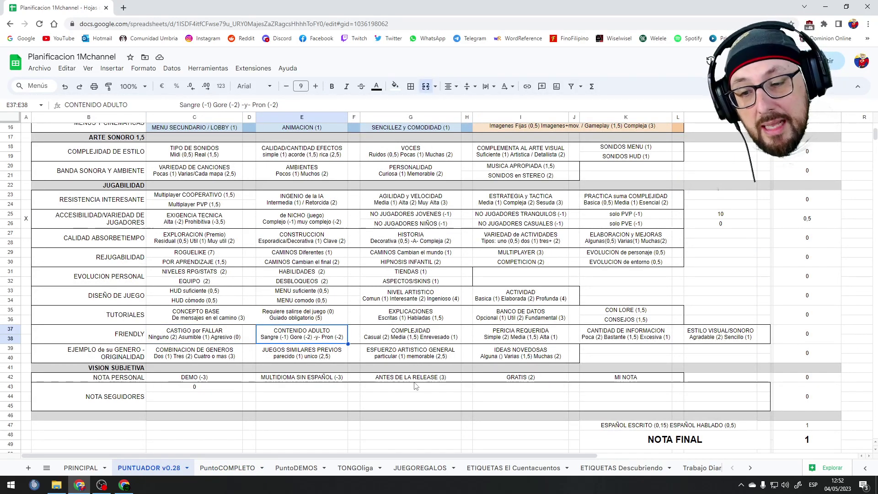
pyautogui.click(422, 341)
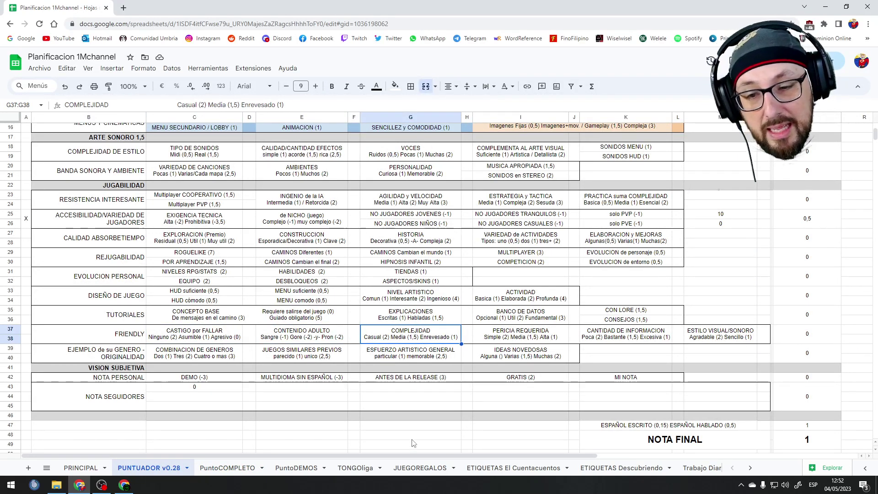
pyautogui.click(520, 341)
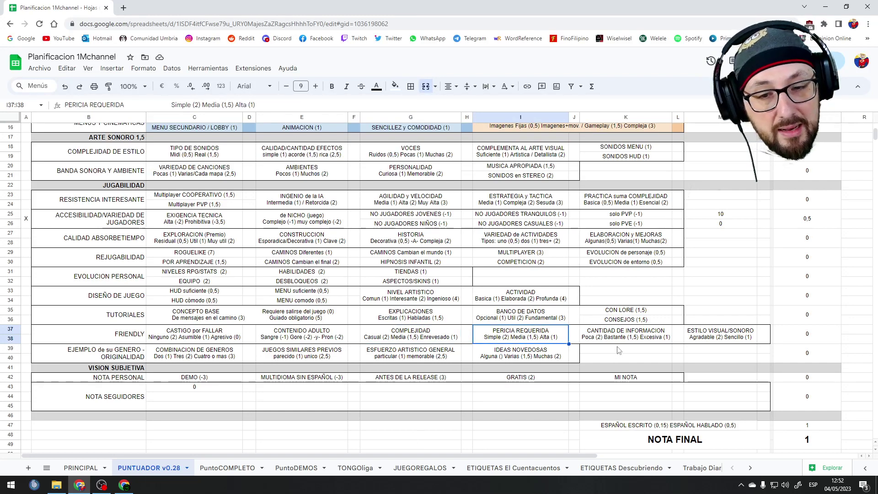
pyautogui.click(643, 340)
pyautogui.press('Down')
pyautogui.press('Down')
pyautogui.press('Down')
pyautogui.press('Down')
pyautogui.press('Down')
pyautogui.press('Down')
pyautogui.press('Left')
pyautogui.press('Left')
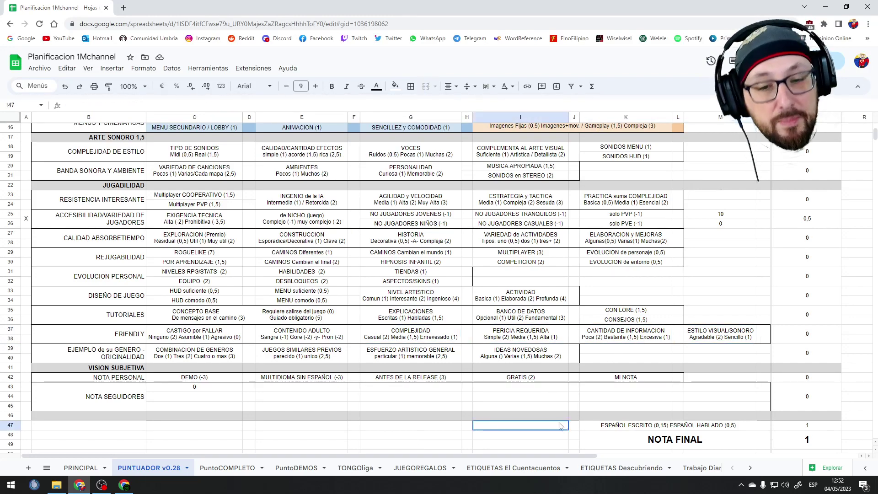
# - Enter test penalties of 2, 3 and 1 in the score cells of the first three BUG entries
pyautogui.scroll(5, 559, 409)
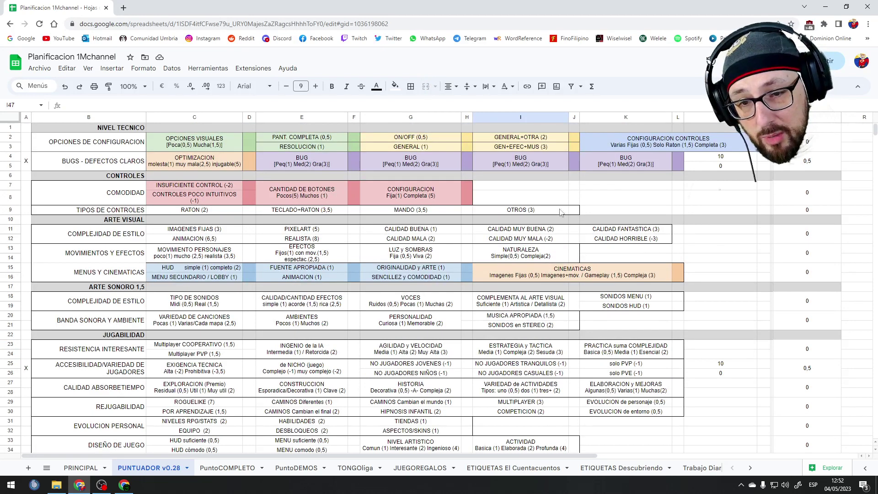
pyautogui.click(355, 162)
pyautogui.write('2')
pyautogui.click(468, 163)
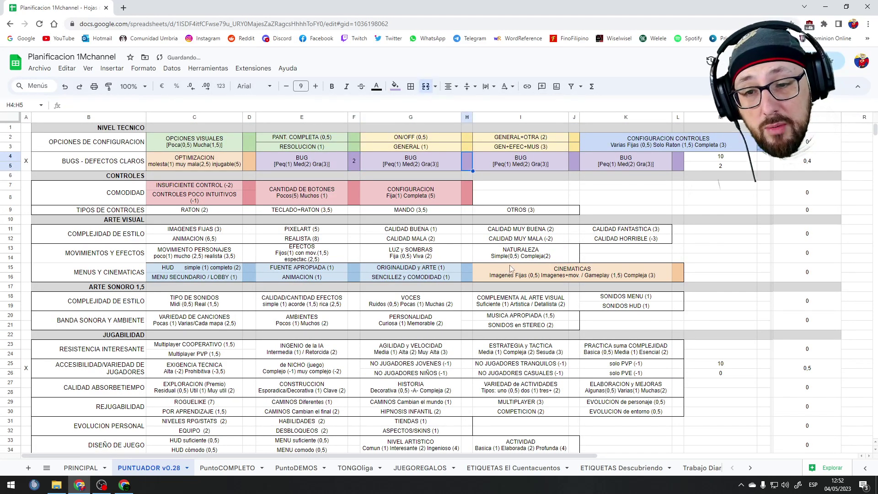
pyautogui.write('3')
pyautogui.click(575, 163)
pyautogui.write('1')
pyautogui.click(677, 248)
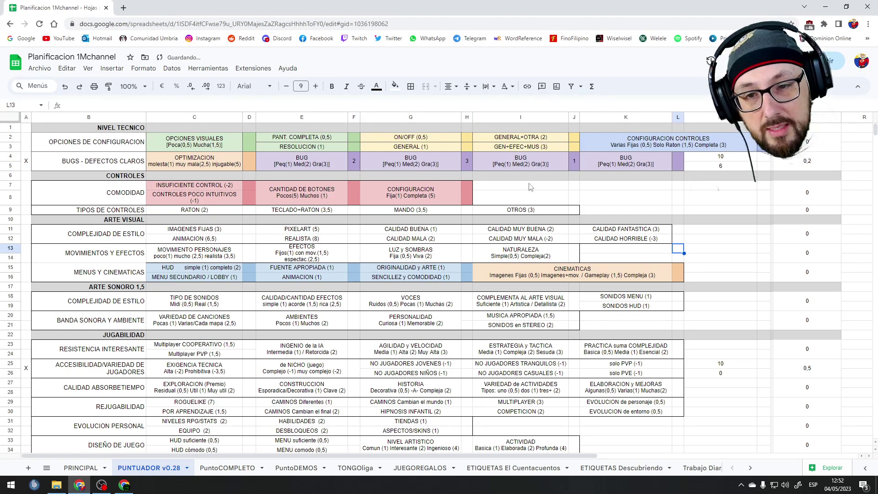
# - Clear the test penalties from the first three BUG score cells
pyautogui.click(574, 162)
pyautogui.press('Delete')
pyautogui.click(471, 161)
pyautogui.click(358, 161)
pyautogui.press('Delete')
pyautogui.click(379, 220)
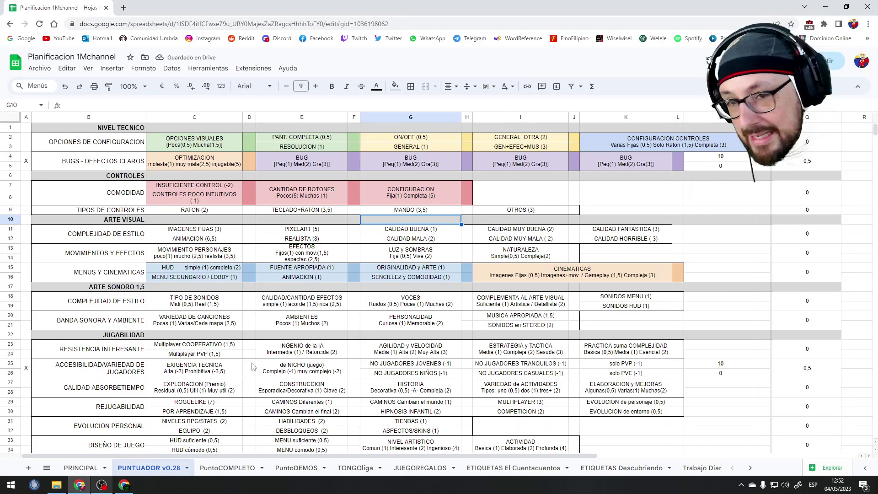
# - Compare the lower part of the PUNTUADOR v0.28 sheet with the criteria and game list on PuntoCOMPLETO
pyautogui.scroll(-10, 784, 252)
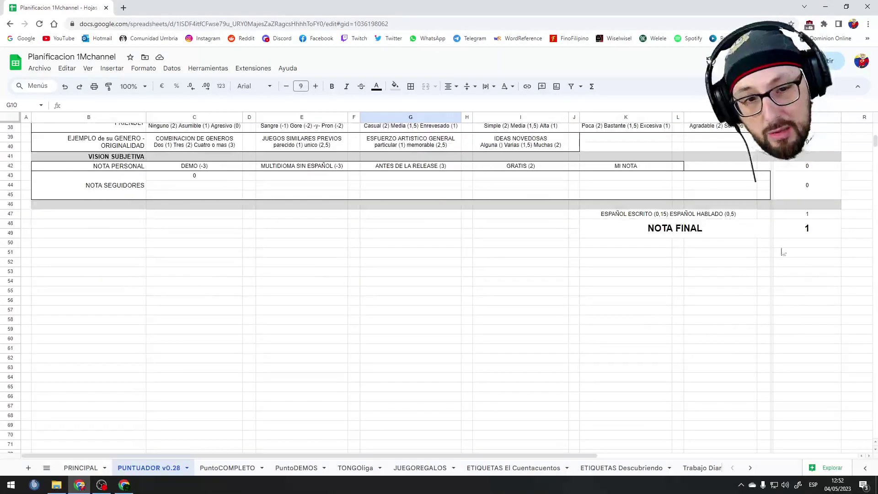
pyautogui.scroll(3, 596, 179)
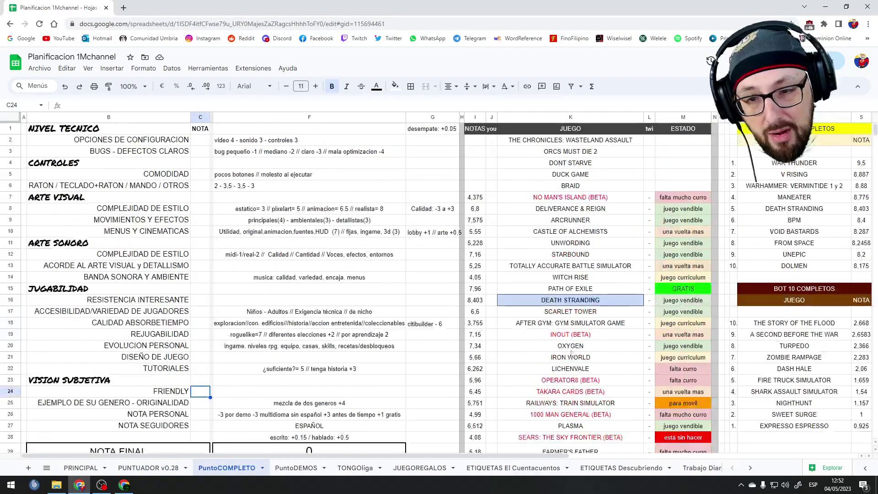
pyautogui.click(151, 467)
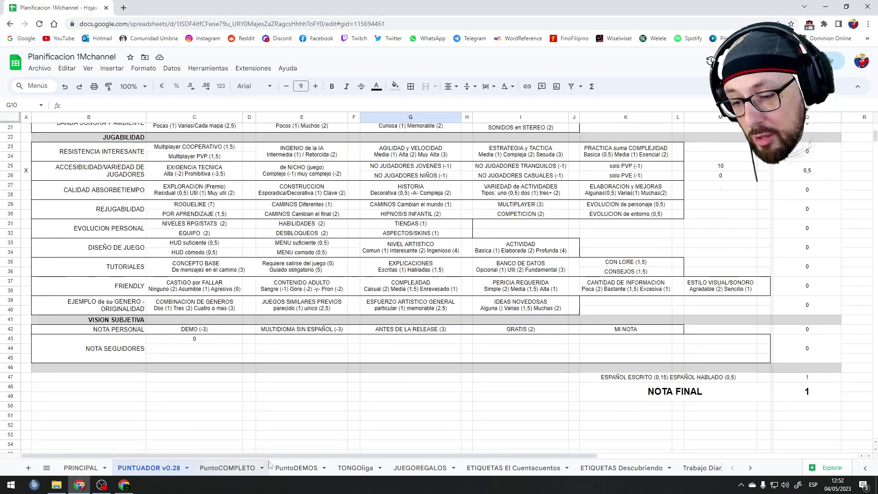
pyautogui.click(268, 467)
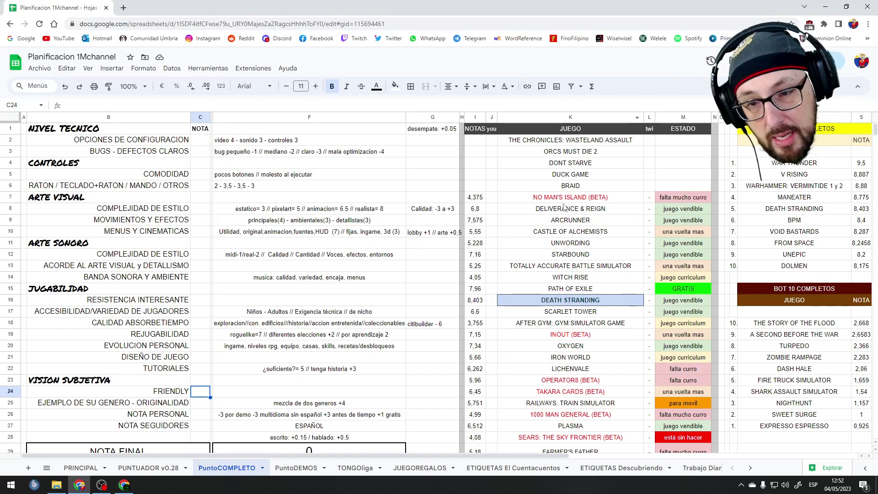
pyautogui.click(296, 468)
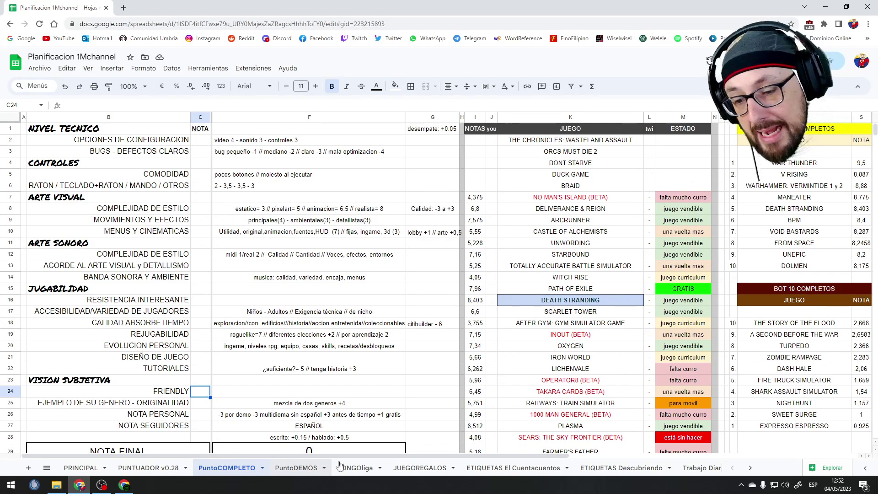
pyautogui.click(226, 468)
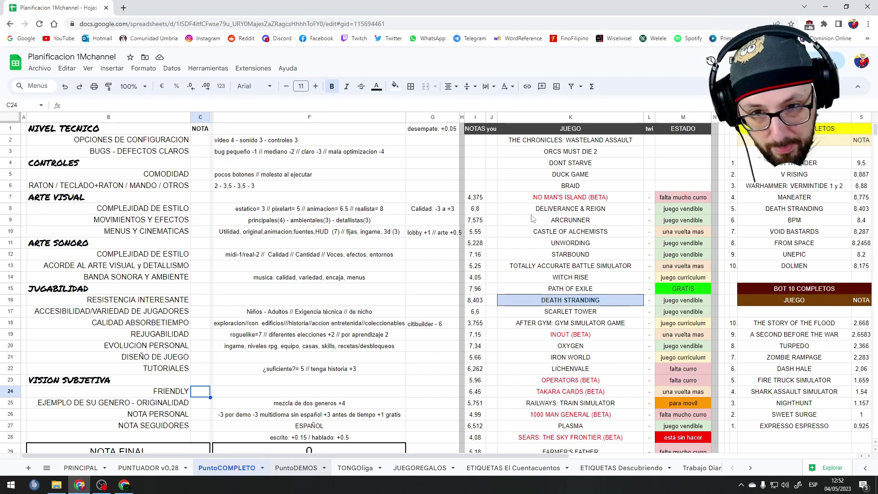
pyautogui.click(149, 468)
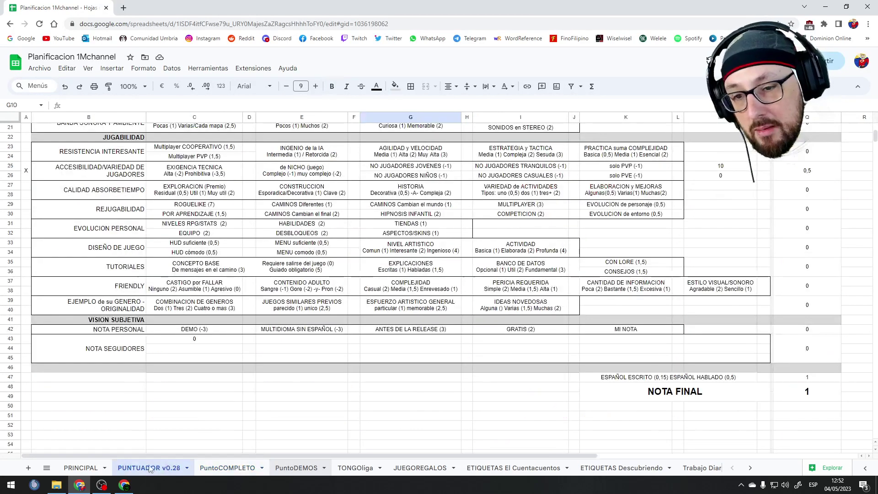
# - Try removing the fill colour of the OPCIONES VISUALES score cell and undo the change
pyautogui.scroll(5, 205, 441)
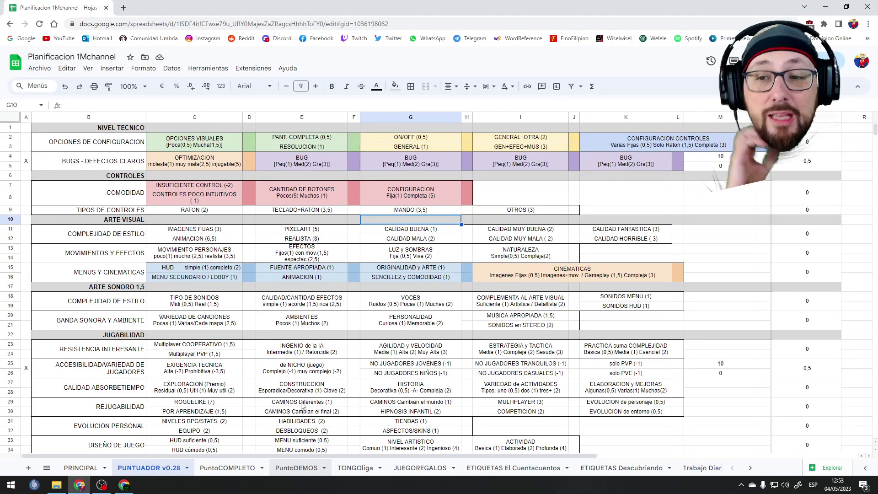
pyautogui.click(250, 145)
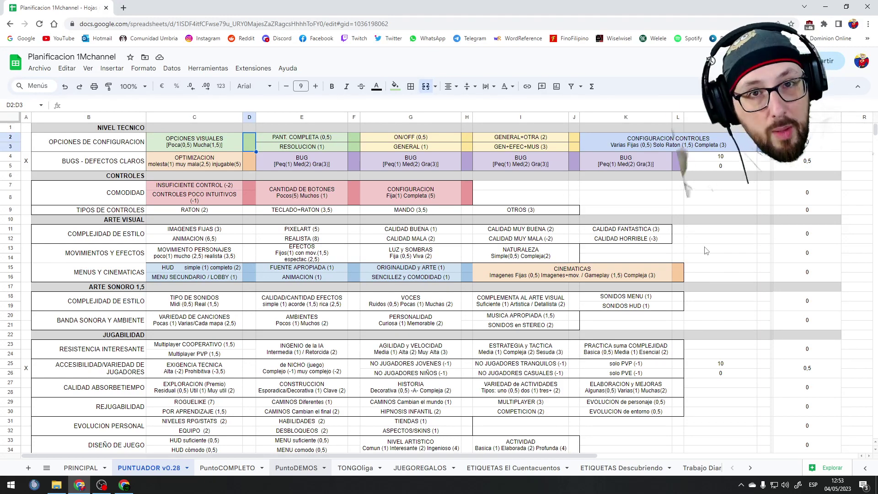
pyautogui.click(395, 86)
pyautogui.click(412, 102)
pyautogui.click(695, 220)
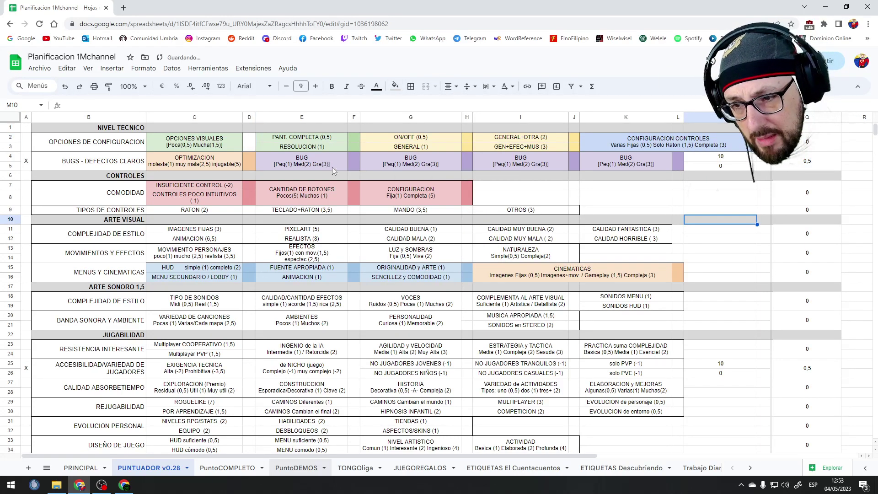
pyautogui.hotkey('ctrl', 'z')
pyautogui.hotkey('ctrl', 'z')
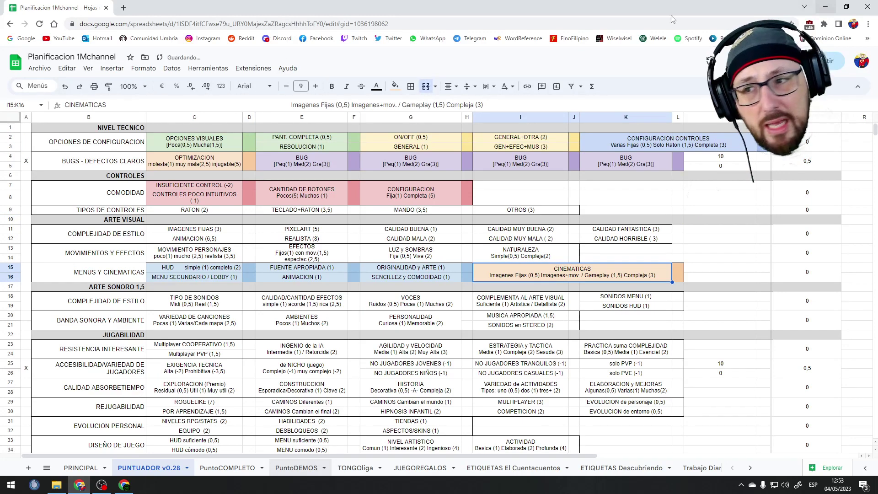
# - Open the bookmarked Dado virtual online page for 2 dados de 10 caras (D10) in a new browser tab
pyautogui.hotkey('ctrl', 't')
pyautogui.click(867, 37)
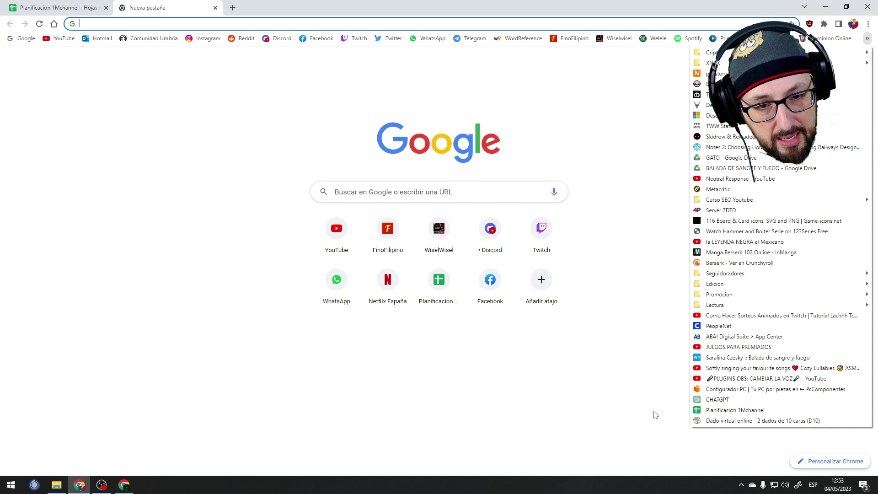
pyautogui.click(721, 421)
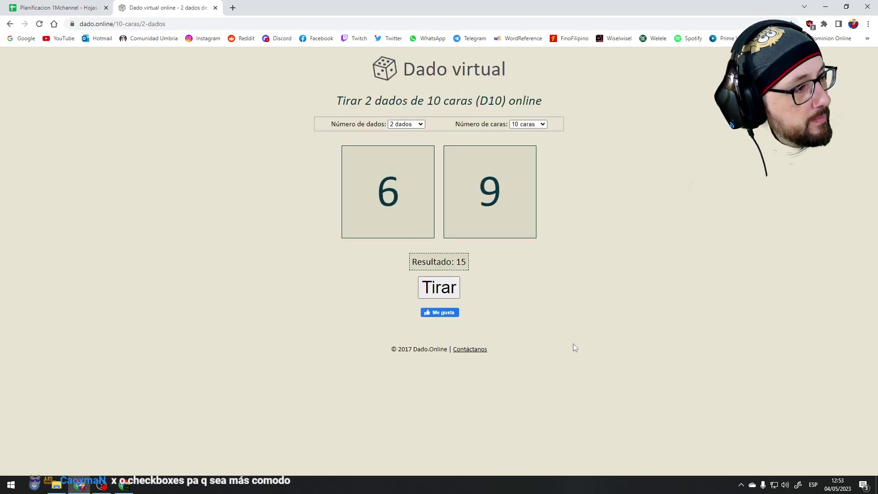
# - Return to the PUNTUADOR v0.28 sheet and look at the score cells of OPCIONES VISUALES and PANT. COMPLETA
pyautogui.click(59, 8)
pyautogui.click(249, 142)
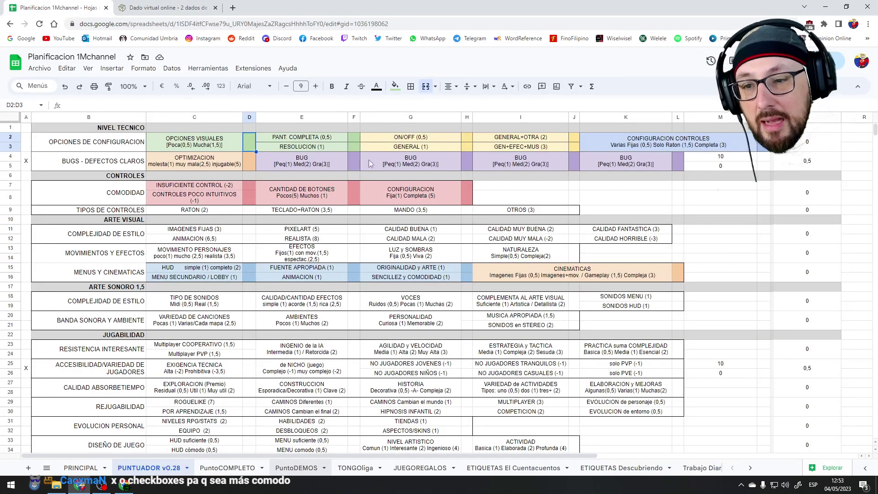
pyautogui.click(355, 138)
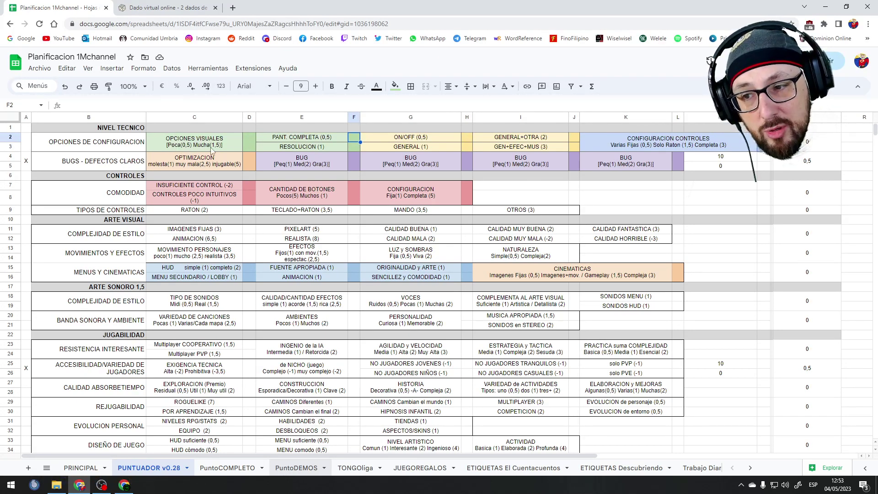
pyautogui.click(251, 142)
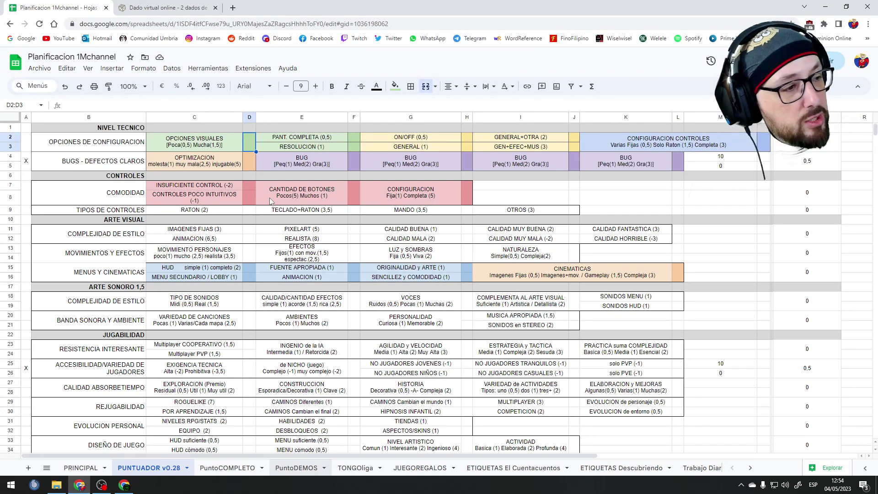
# - Roll the two ten-sided dice once on the virtual dice page and return to the scoring spreadsheet
pyautogui.click(165, 5)
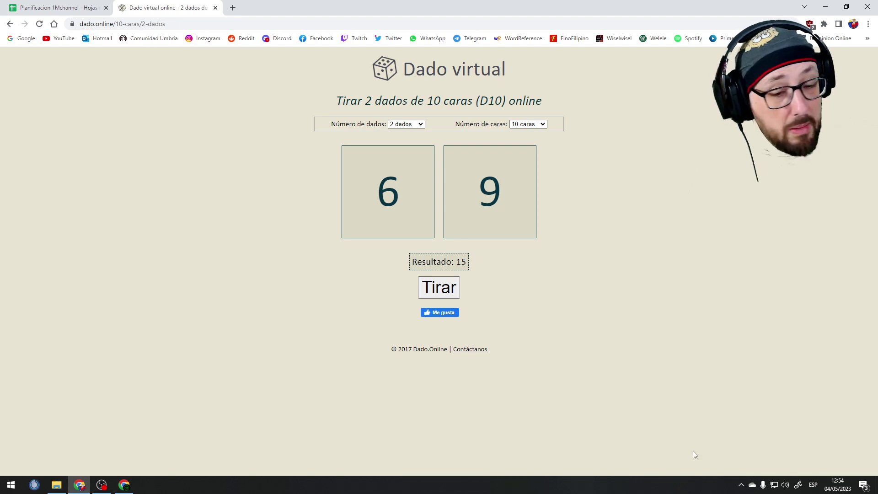
pyautogui.click(448, 288)
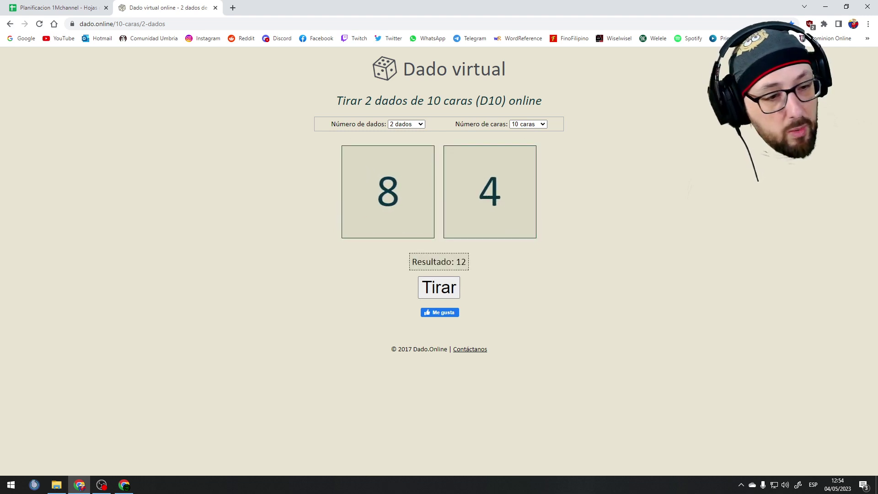
pyautogui.hotkey('alt', 'Tab')
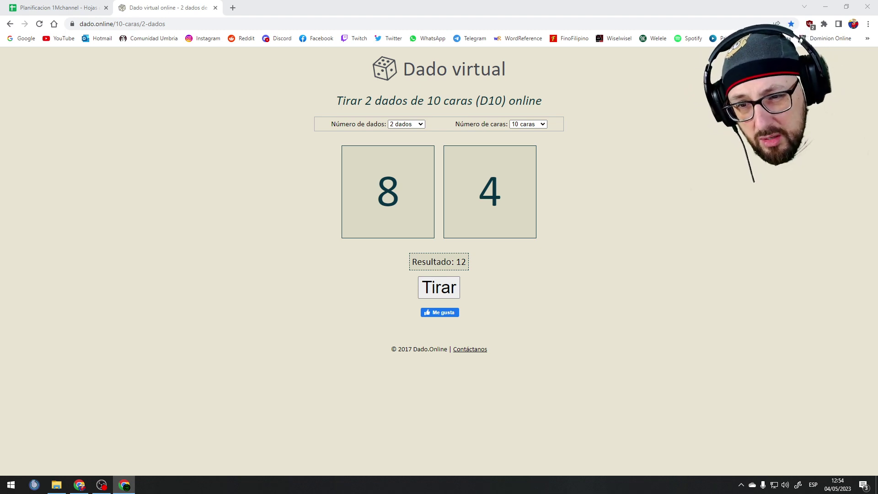
pyautogui.hotkey('alt', 'Tab')
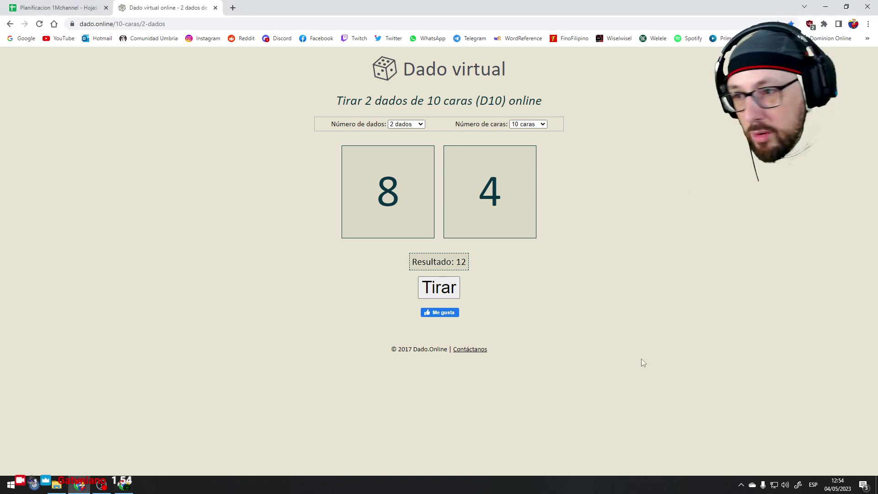
pyautogui.click(71, 6)
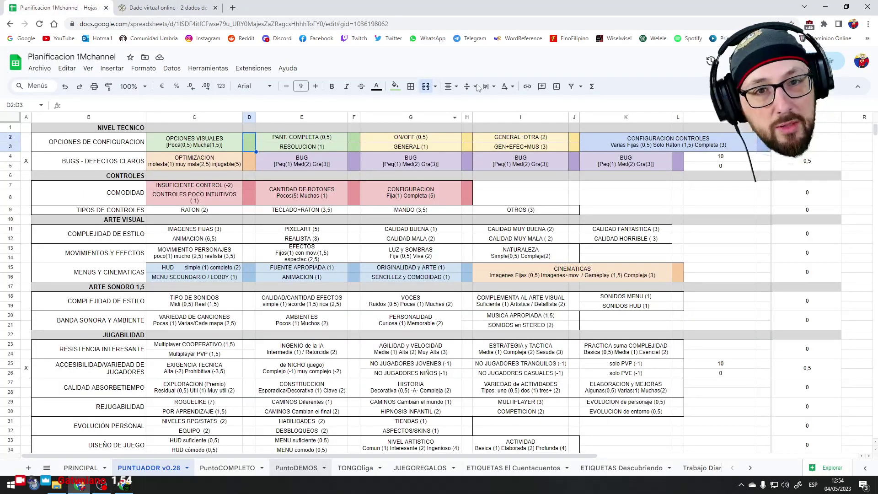
pyautogui.moveTo(101, 485)
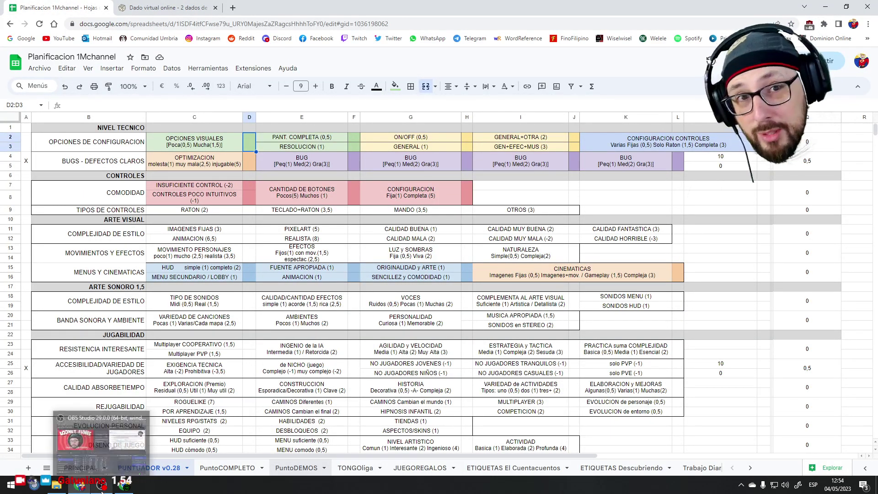